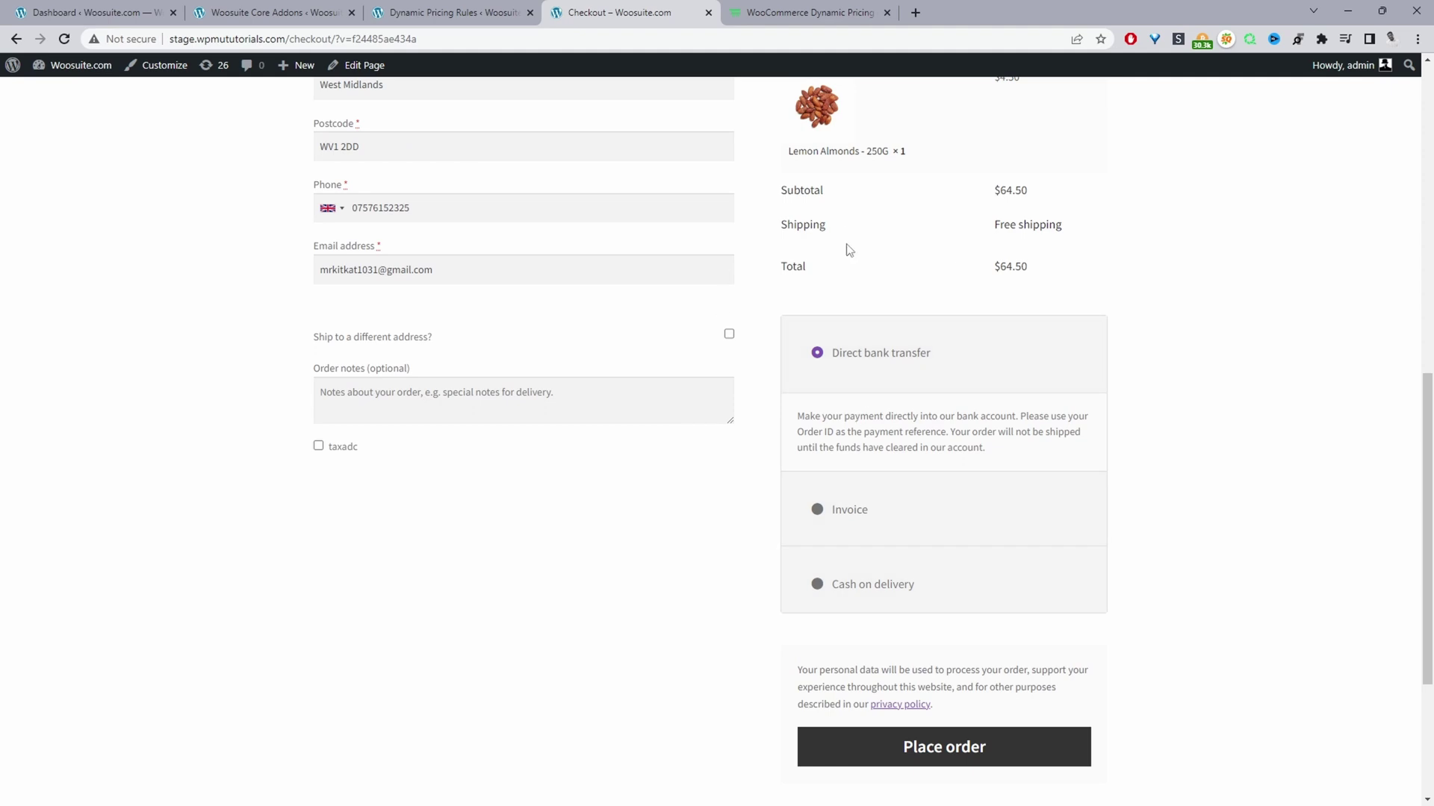
Step: Select Cash on delivery at checkout, note the $6.45 Proccessing Fee, then go to the Dynamic Pricing plugin page
{"action": "left_click", "coordinate": [841, 587]}
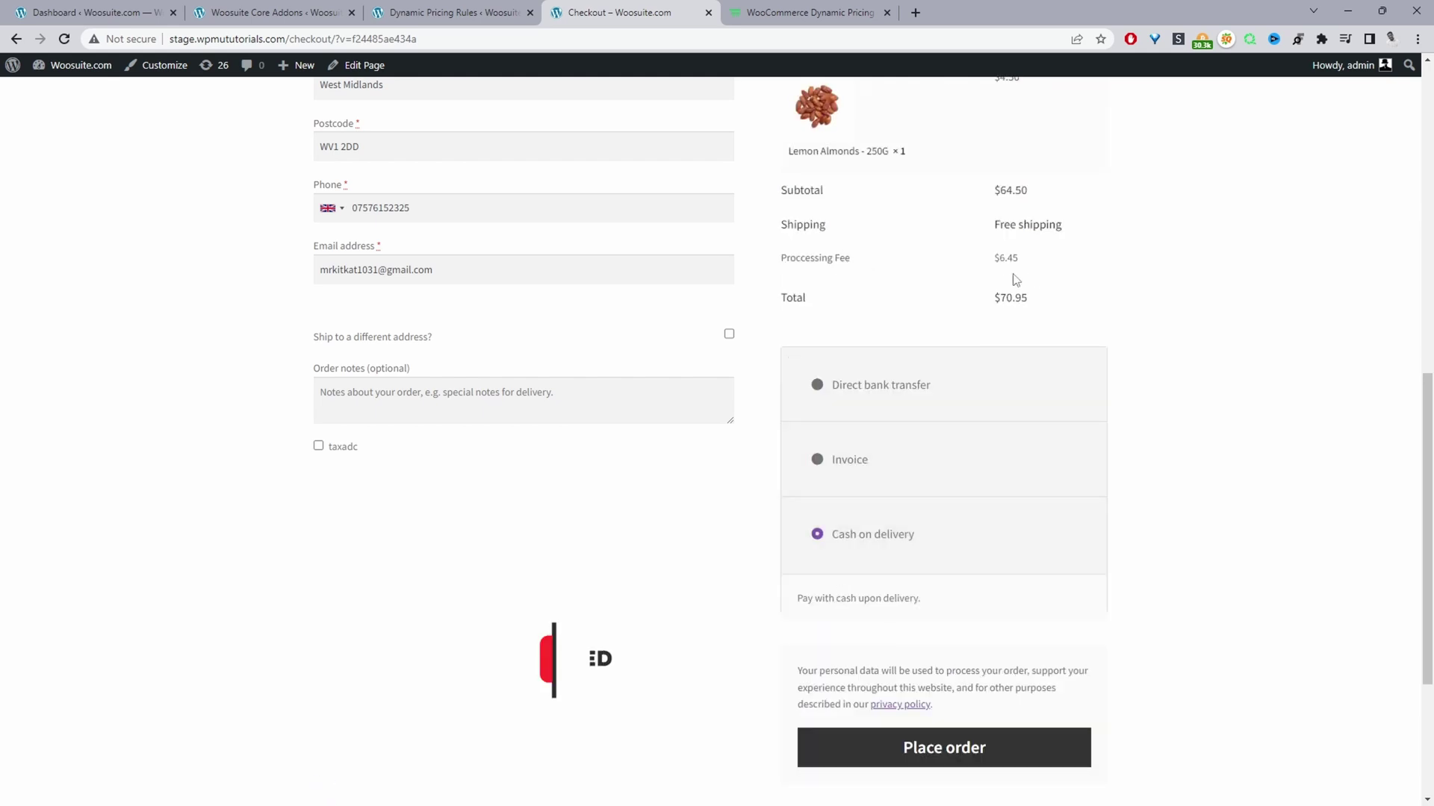
{"action": "left_click_drag", "start_coordinate": [850, 259], "coordinate": [793, 270]}
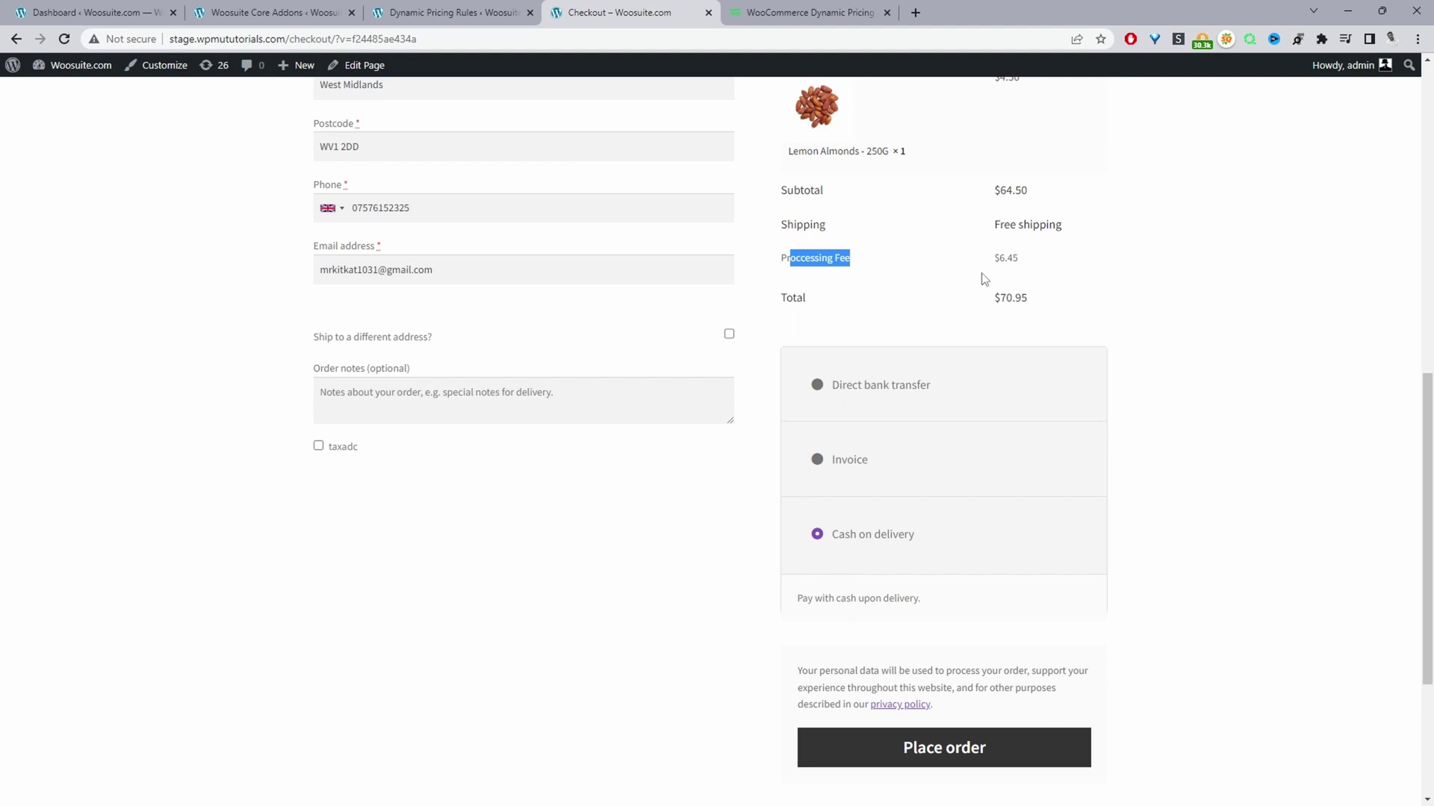
{"action": "left_click", "coordinate": [784, 9]}
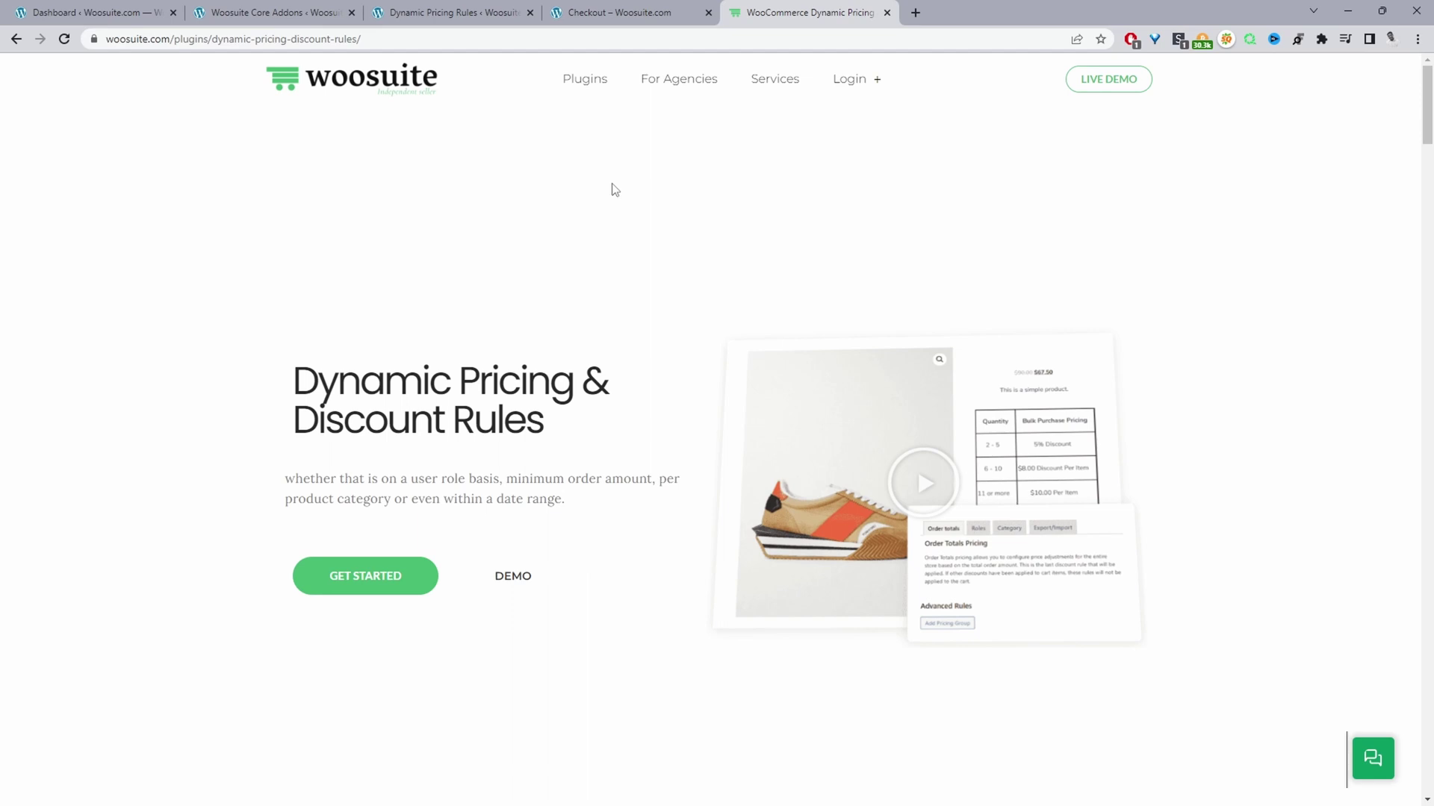
Step: Switch to the WordPress Dashboard tab with Ctrl+1
{"action": "key", "text": "ctrl+1"}
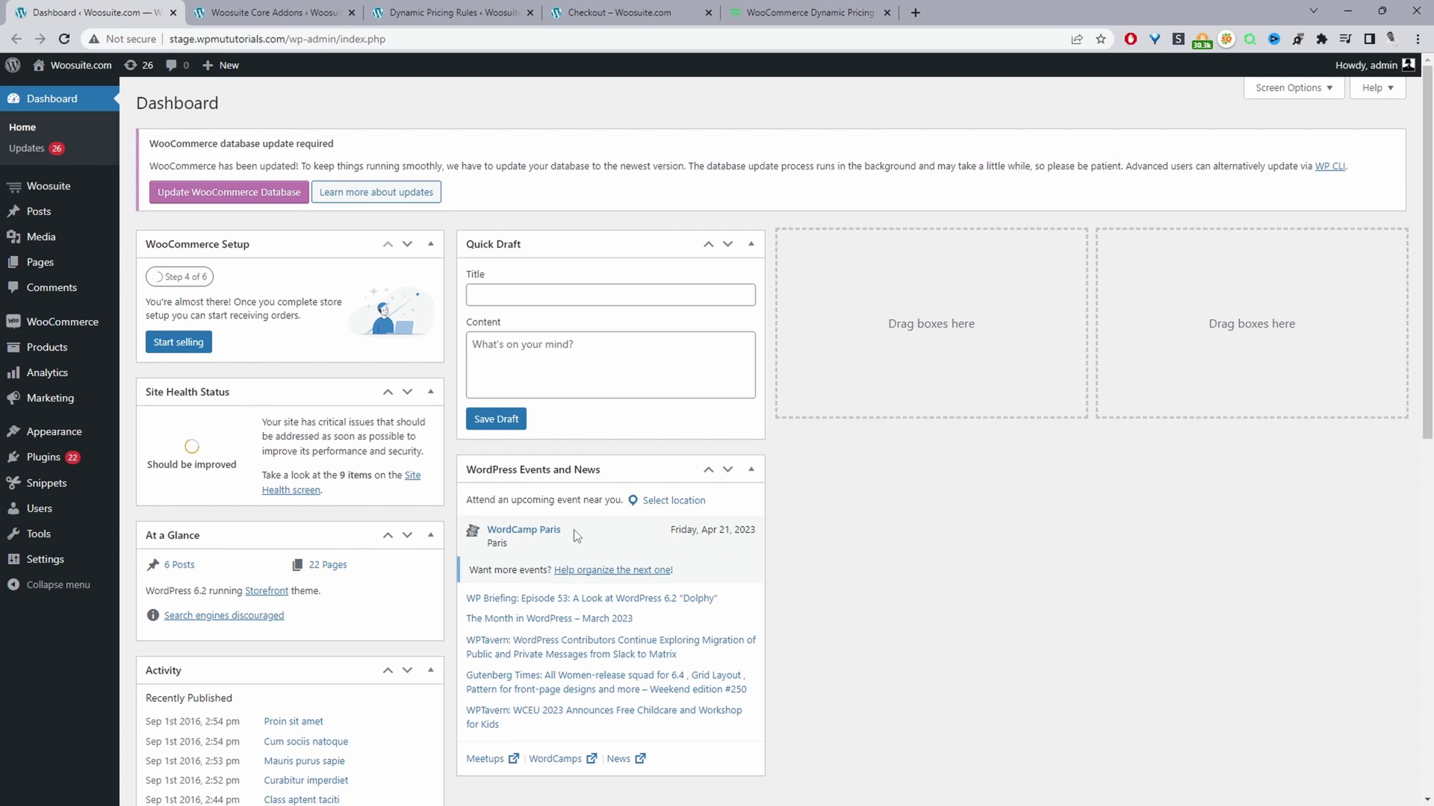
Step: From Woosuite Addons, manage the Dynamic Pricing & Discount Rules addon
{"action": "mouse_move", "coordinate": [112, 458]}
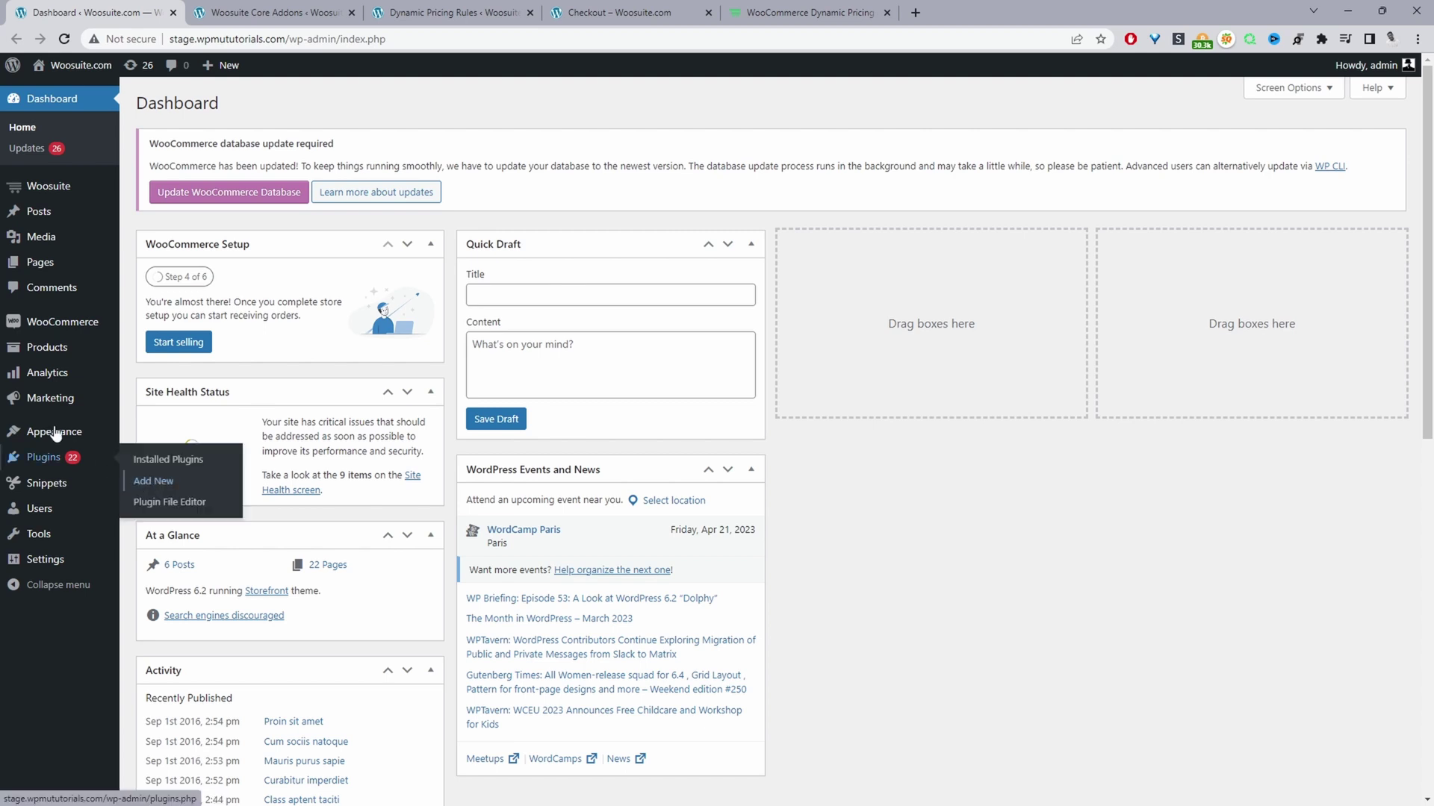
{"action": "mouse_move", "coordinate": [60, 186]}
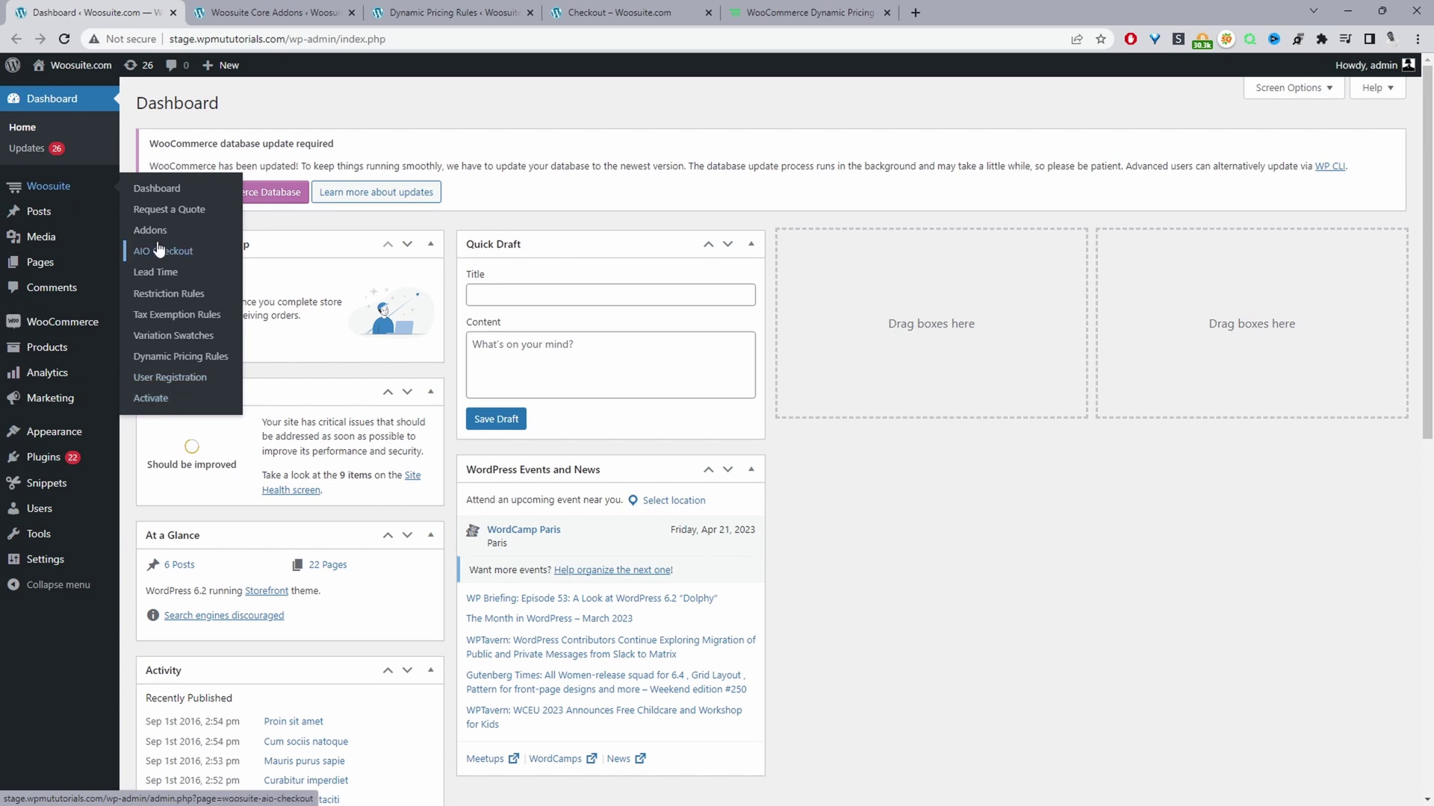
{"action": "left_click", "coordinate": [160, 231]}
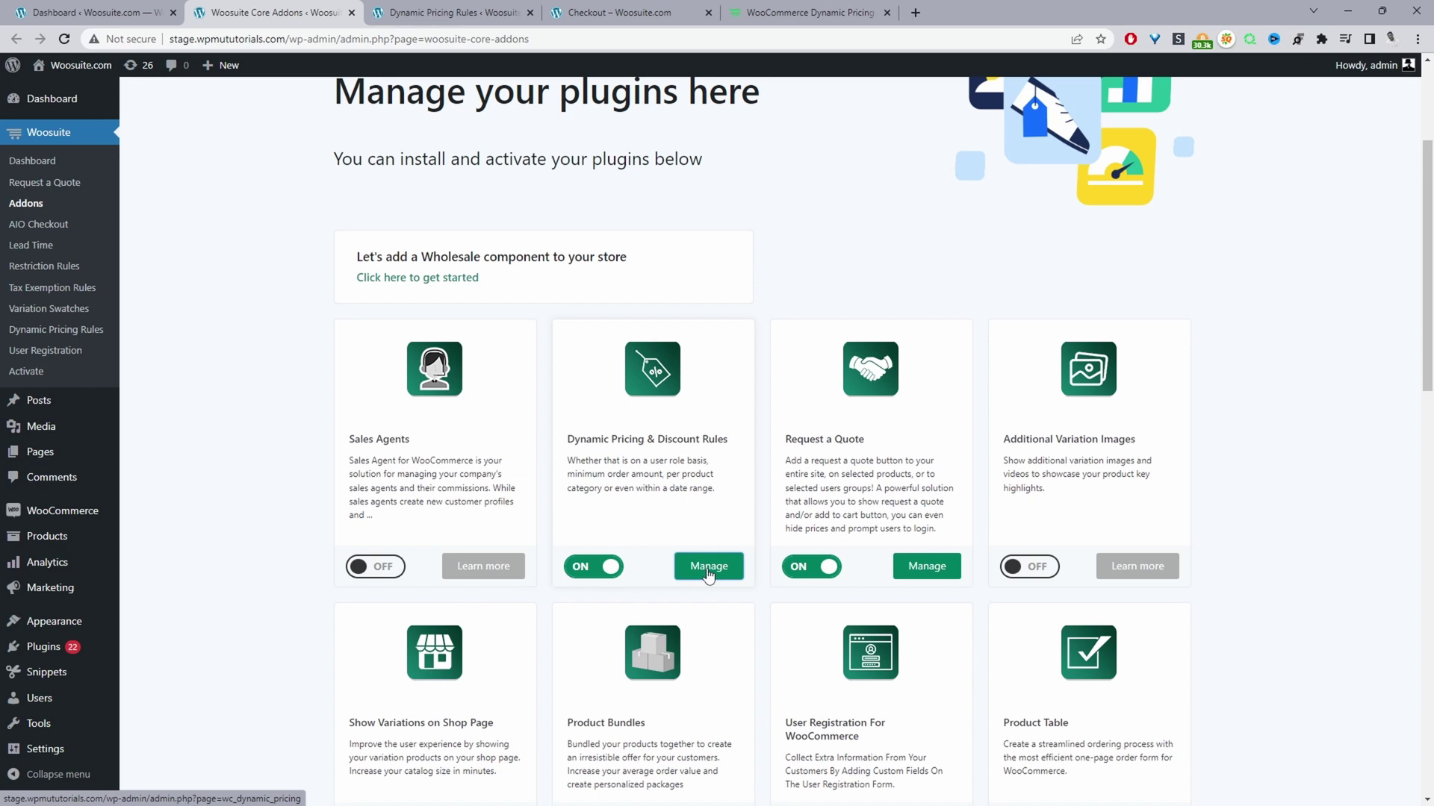
{"action": "left_click", "coordinate": [708, 572]}
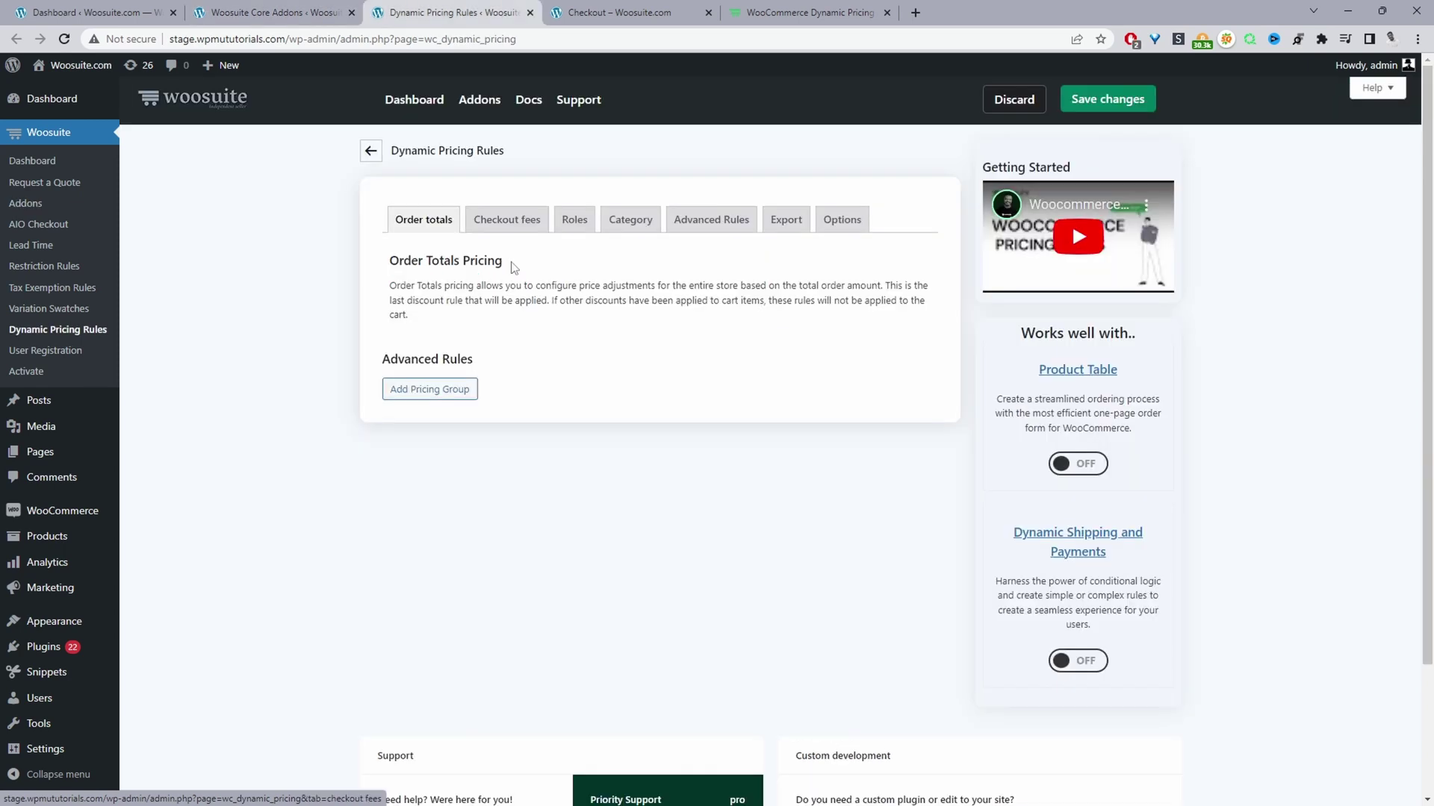
Step: In Checkout fees, add a pricing group, then delete it so only the 'fee for COD' rule remains
{"action": "left_click", "coordinate": [499, 228]}
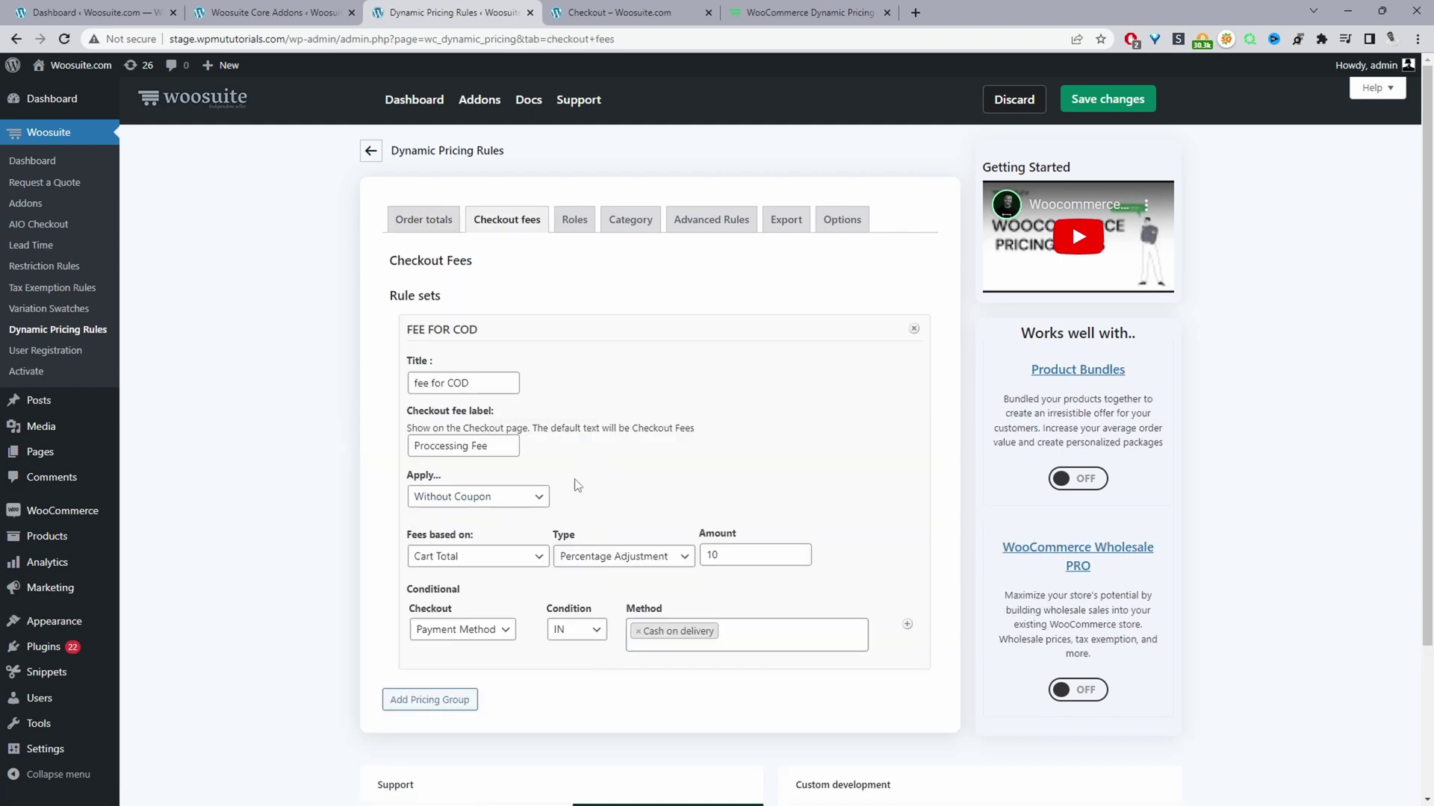
{"action": "left_click", "coordinate": [402, 715]}
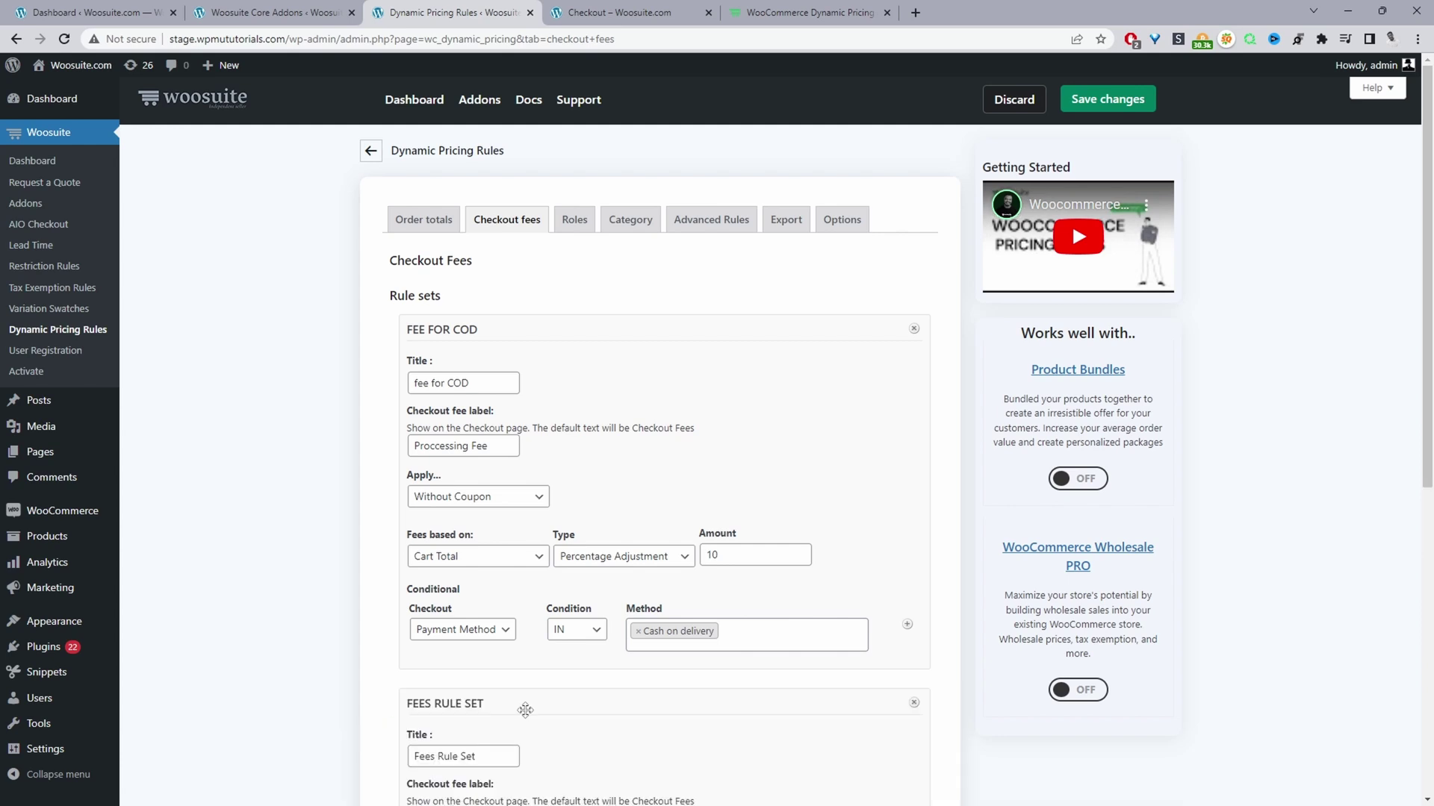
{"action": "scroll", "coordinate": [430, 250], "scroll_direction": "down", "scroll_amount": 5}
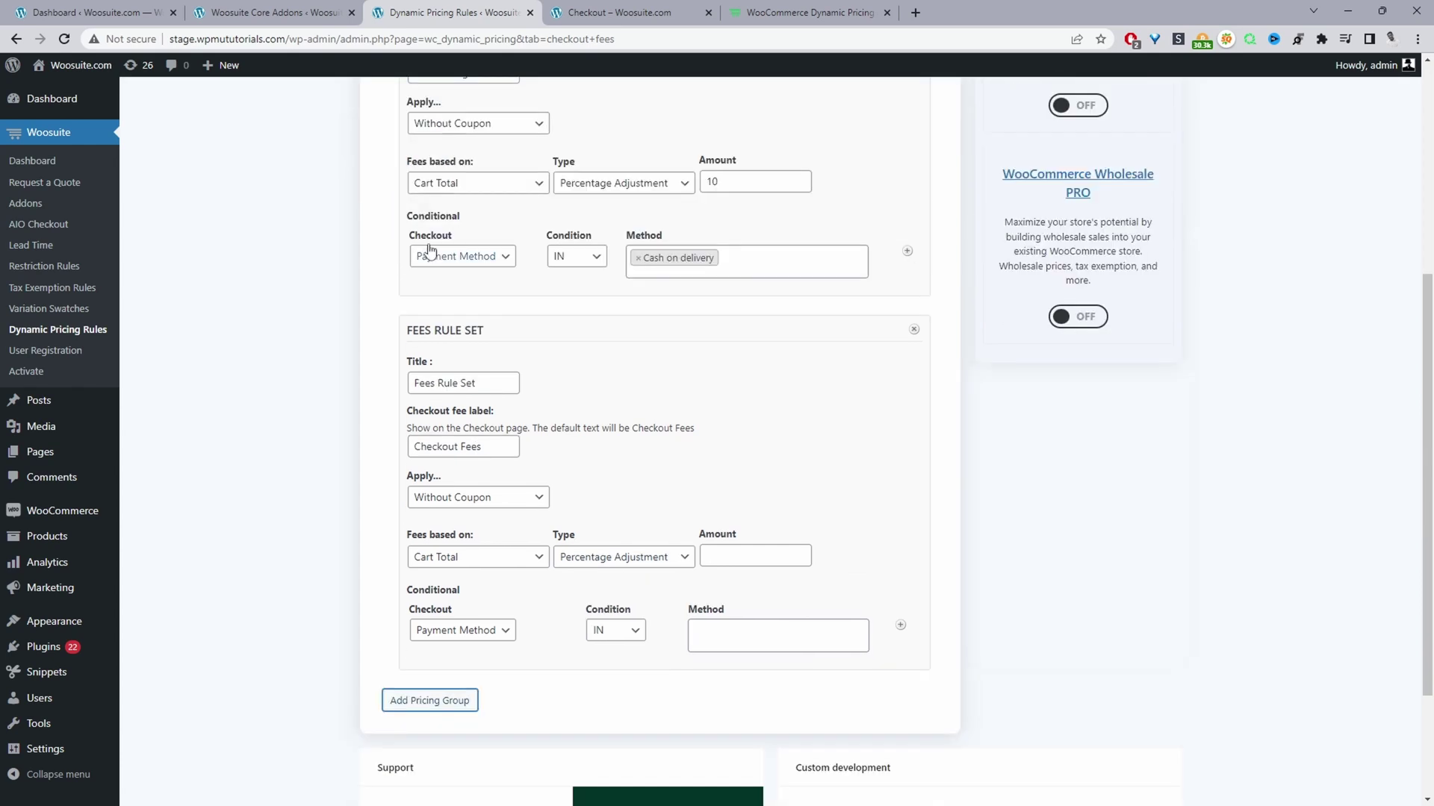
{"action": "left_click", "coordinate": [914, 330]}
{"action": "left_click", "coordinate": [784, 122]}
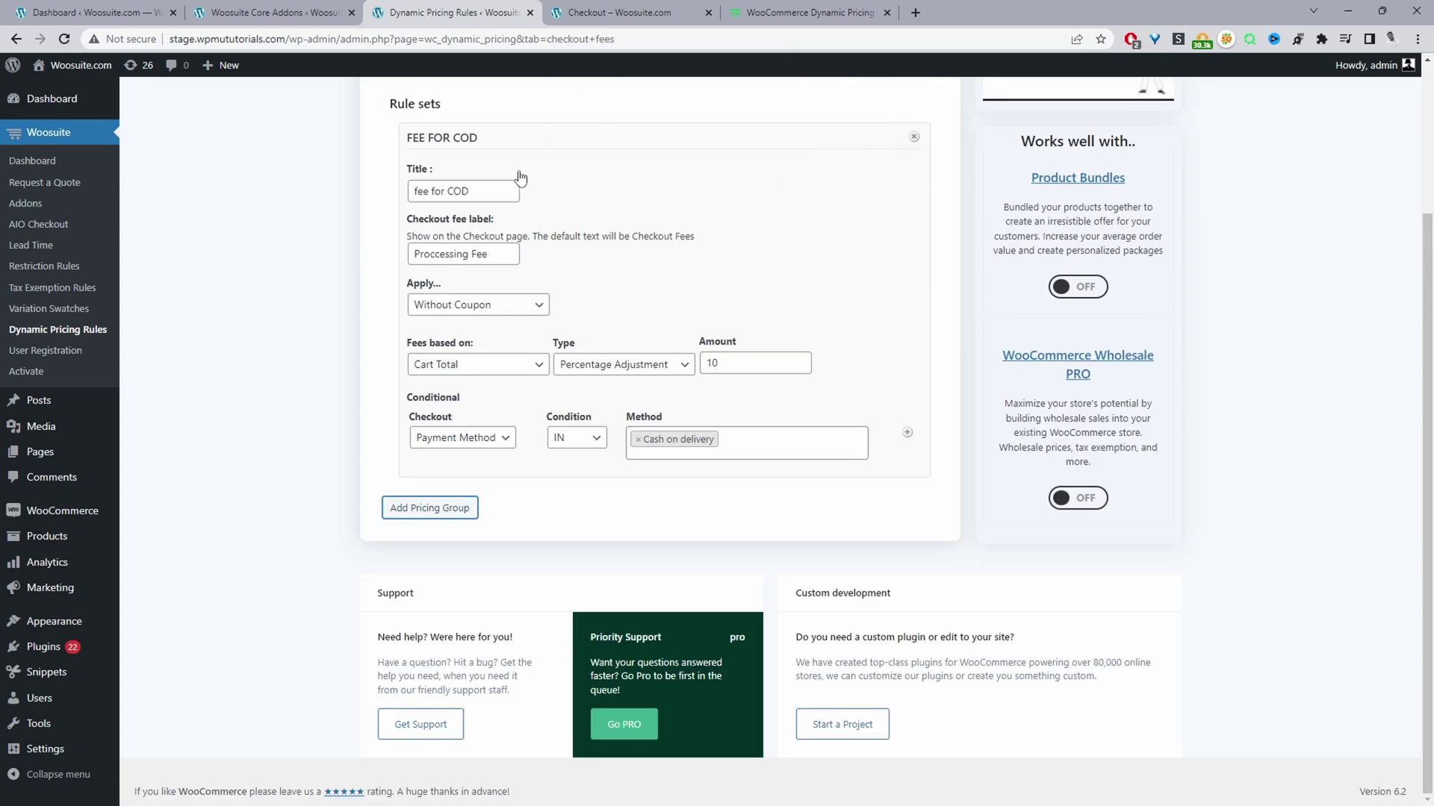
{"action": "left_click_drag", "start_coordinate": [494, 191], "coordinate": [418, 187]}
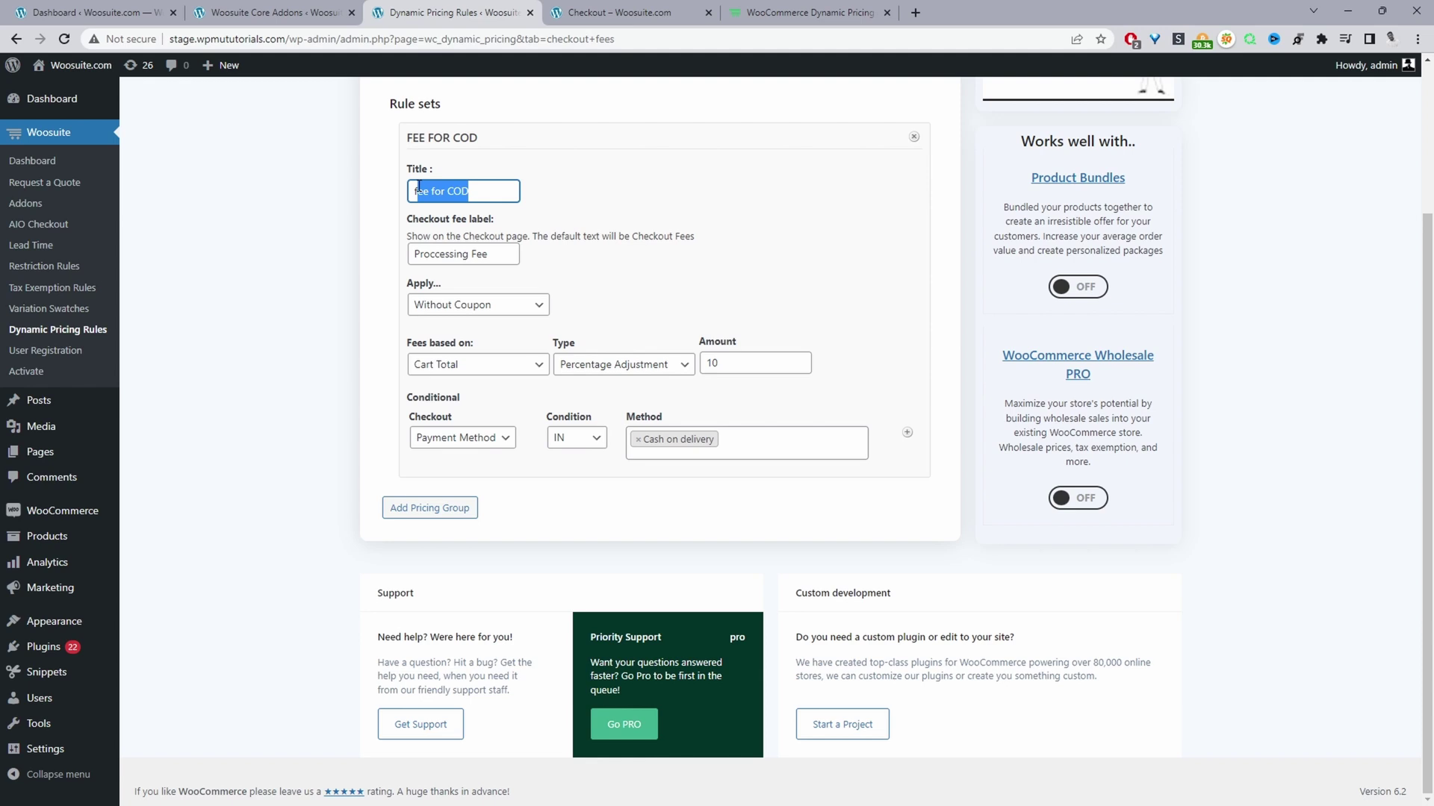
{"action": "left_click", "coordinate": [418, 189]}
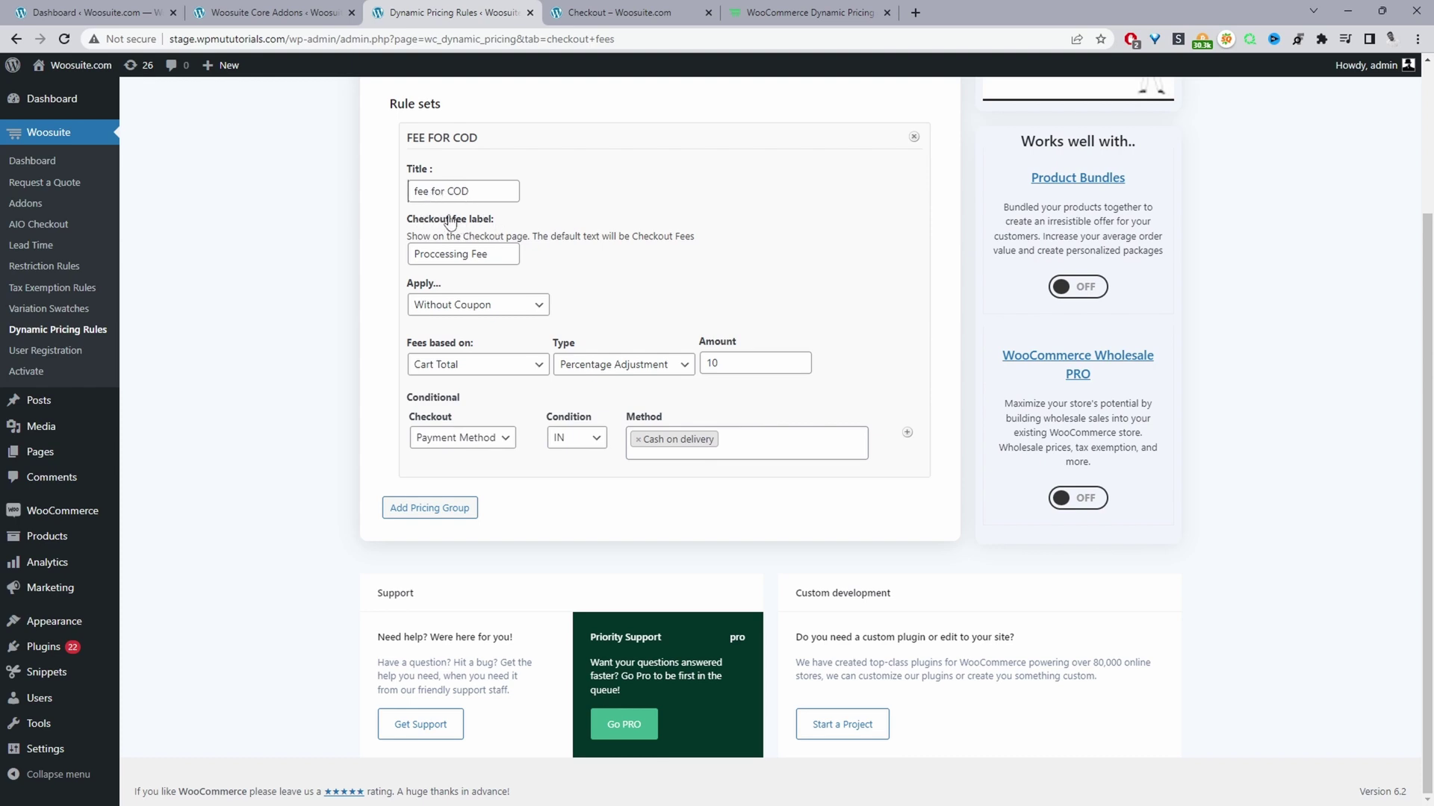
{"action": "left_click", "coordinate": [493, 261]}
{"action": "left_click_drag", "start_coordinate": [494, 263], "coordinate": [415, 259]}
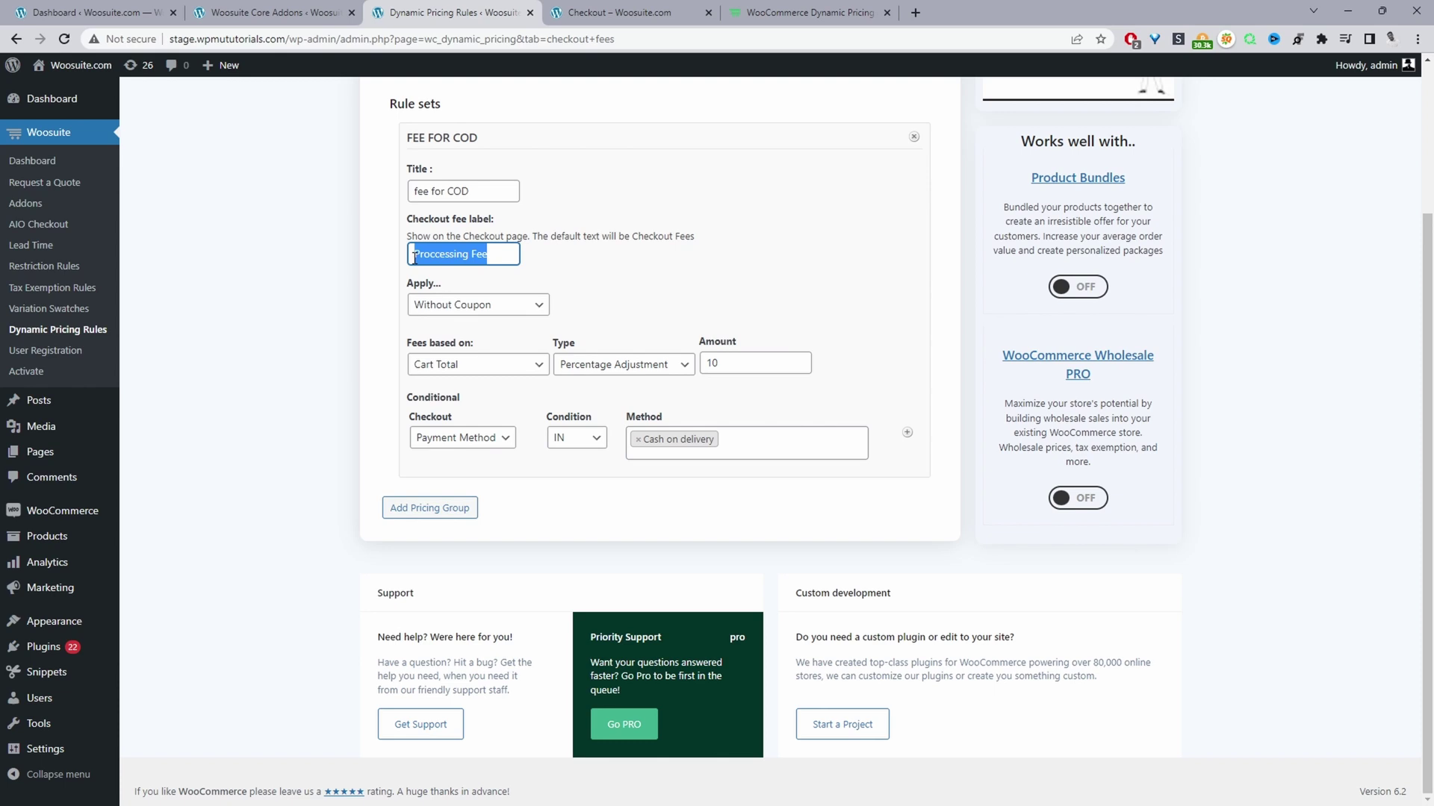
{"action": "left_click", "coordinate": [470, 256]}
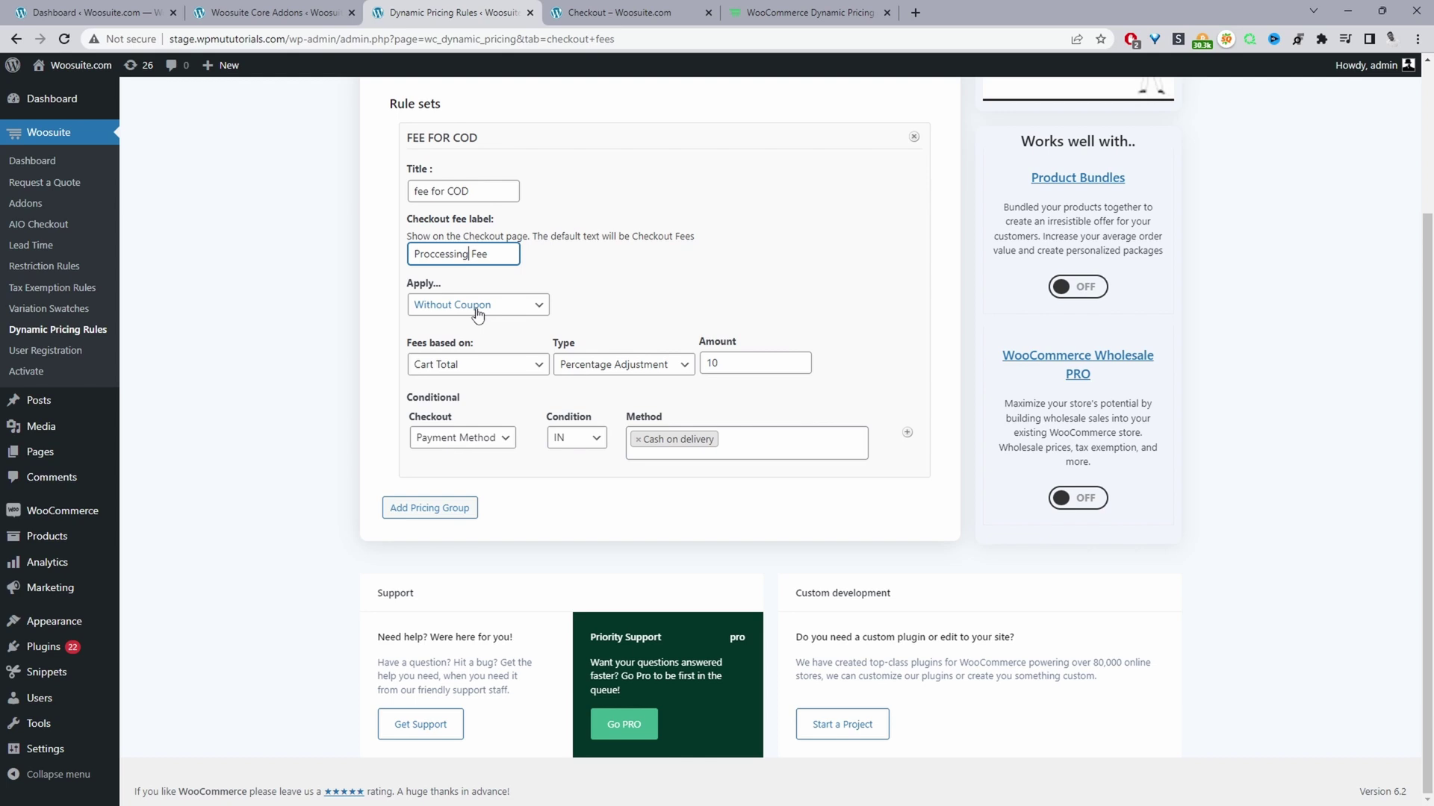
Step: Keep the COD fee based on Cart Total and check the available fee types
{"action": "left_click", "coordinate": [456, 366]}
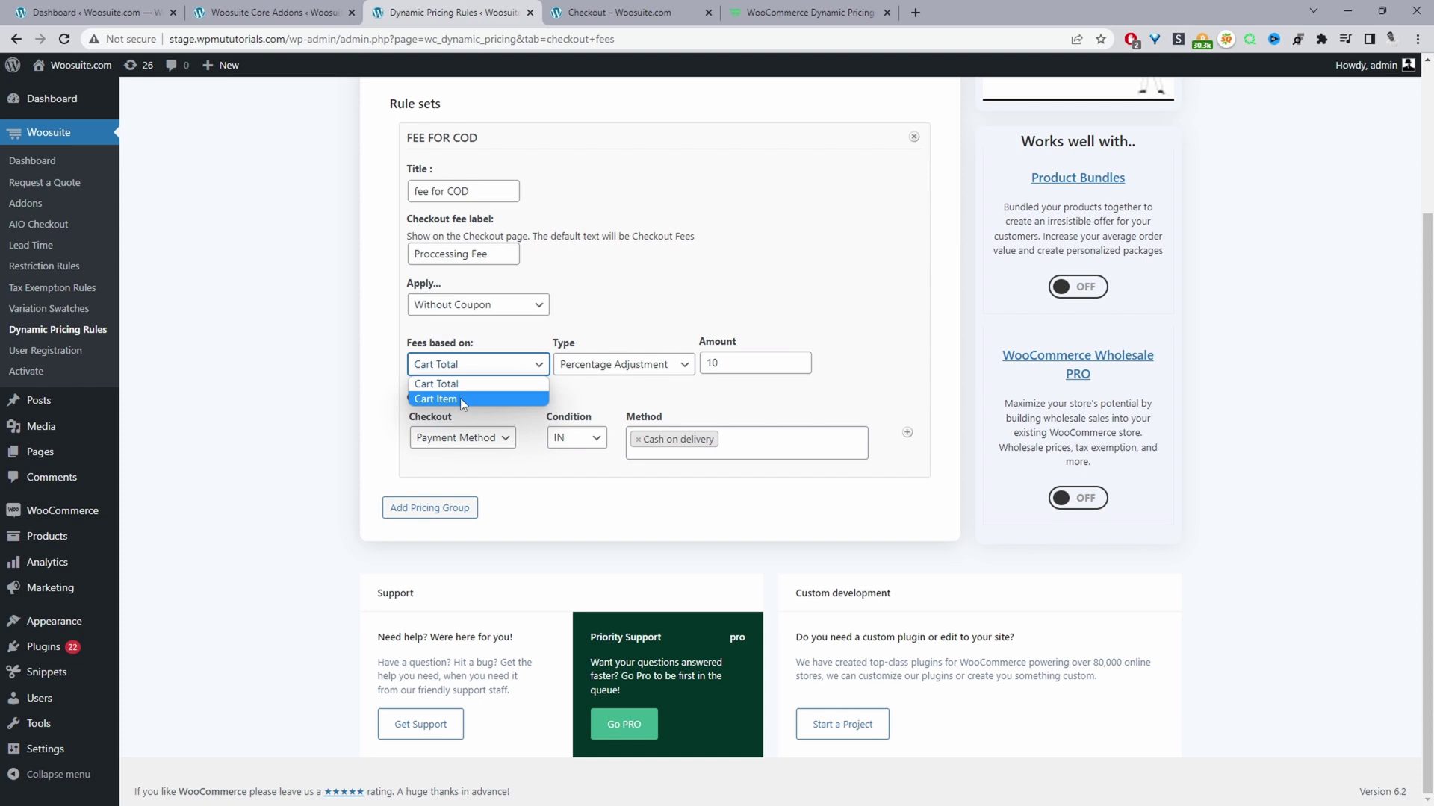
{"action": "left_click", "coordinate": [618, 327]}
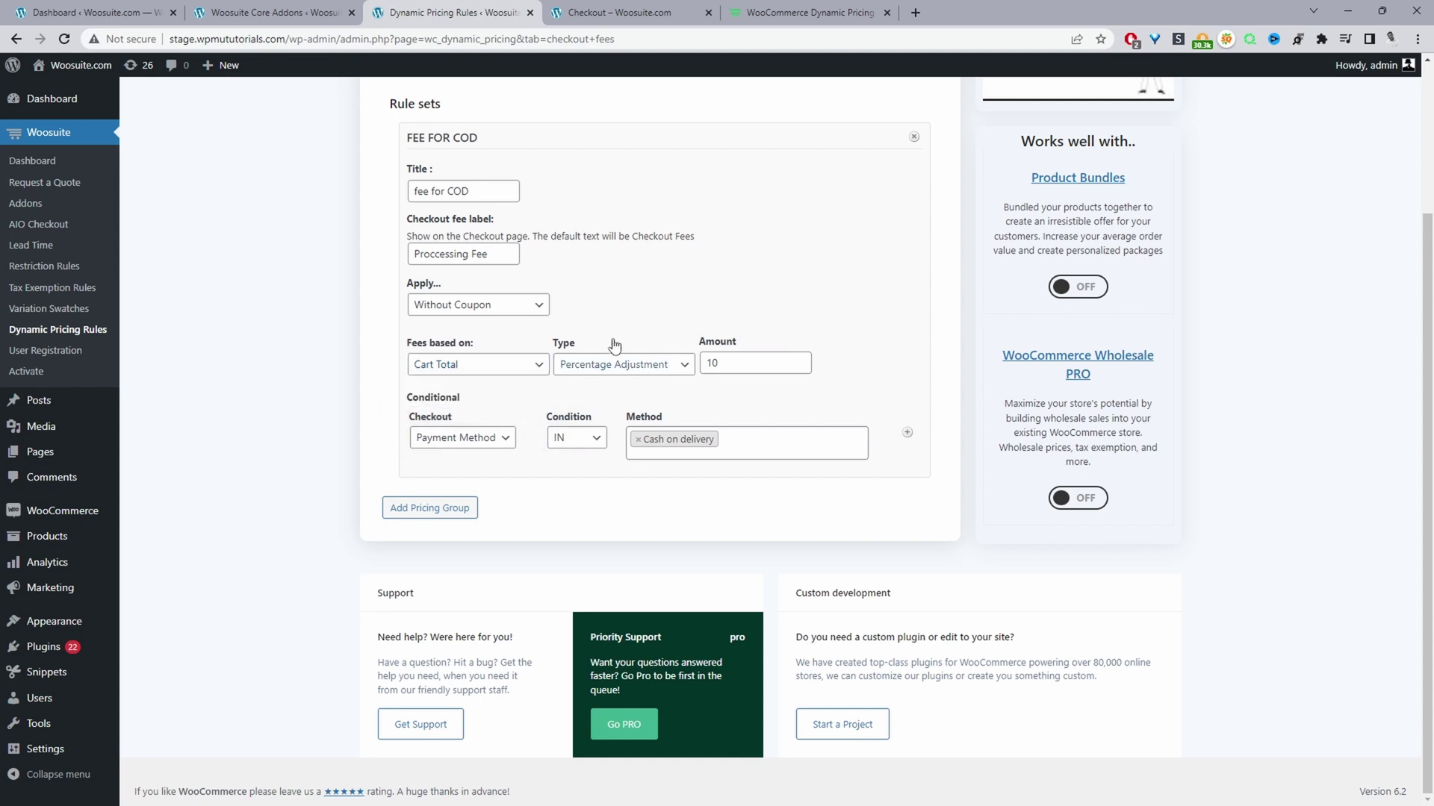
{"action": "left_click", "coordinate": [583, 365]}
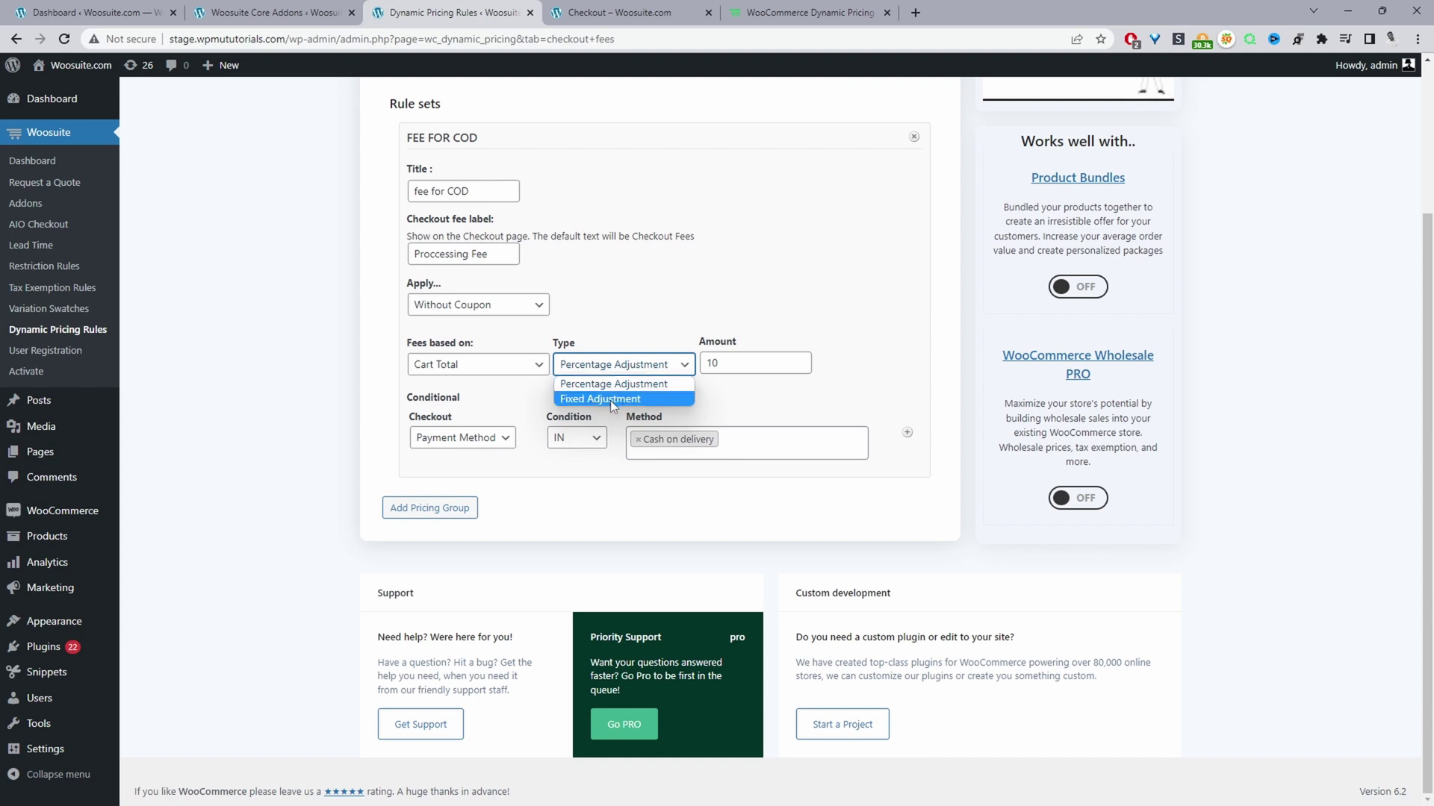
{"action": "left_click", "coordinate": [585, 383]}
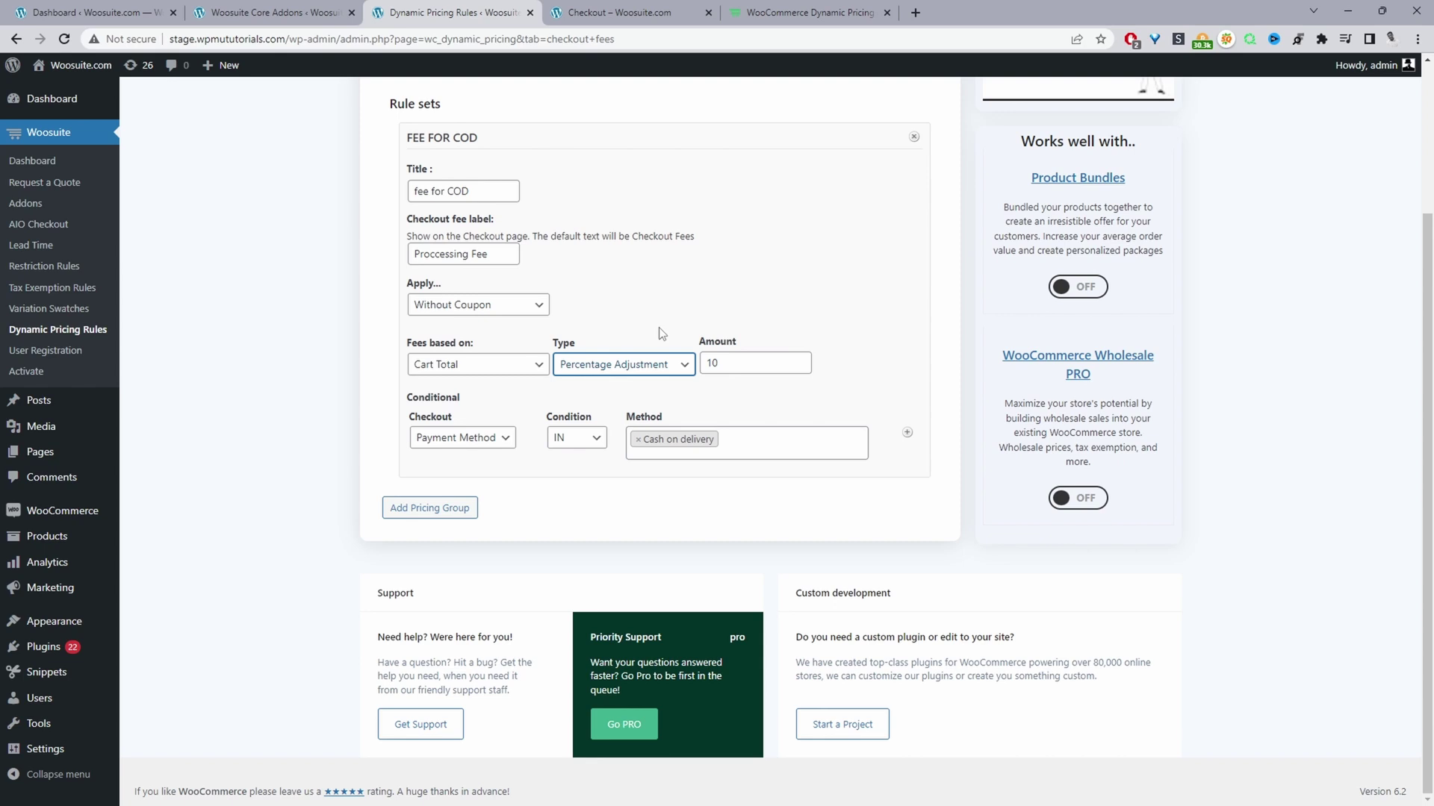
Step: Change the fee type to Fixed Adjustment with an amount of 5
{"action": "double_click", "coordinate": [711, 361]}
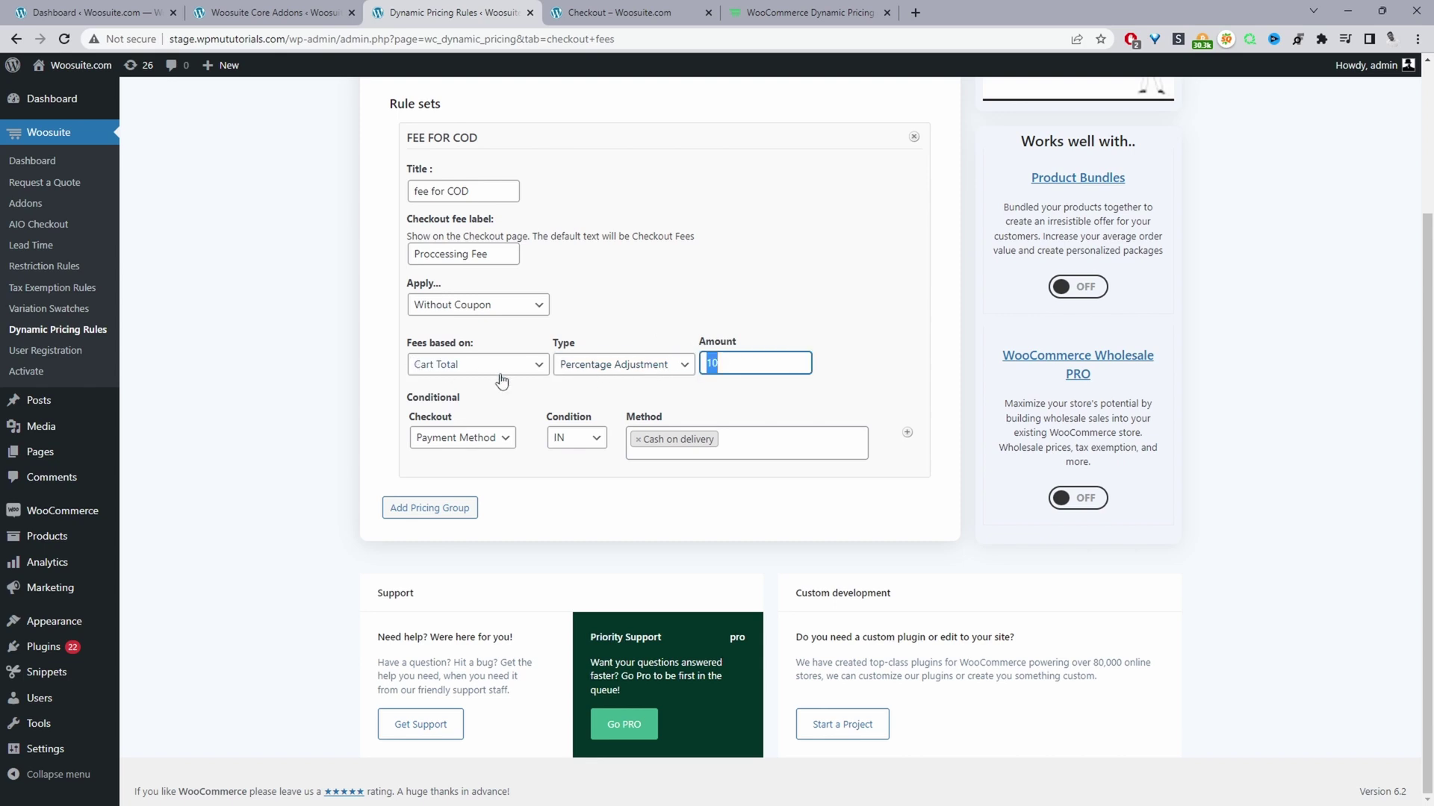
{"action": "left_click", "coordinate": [655, 364]}
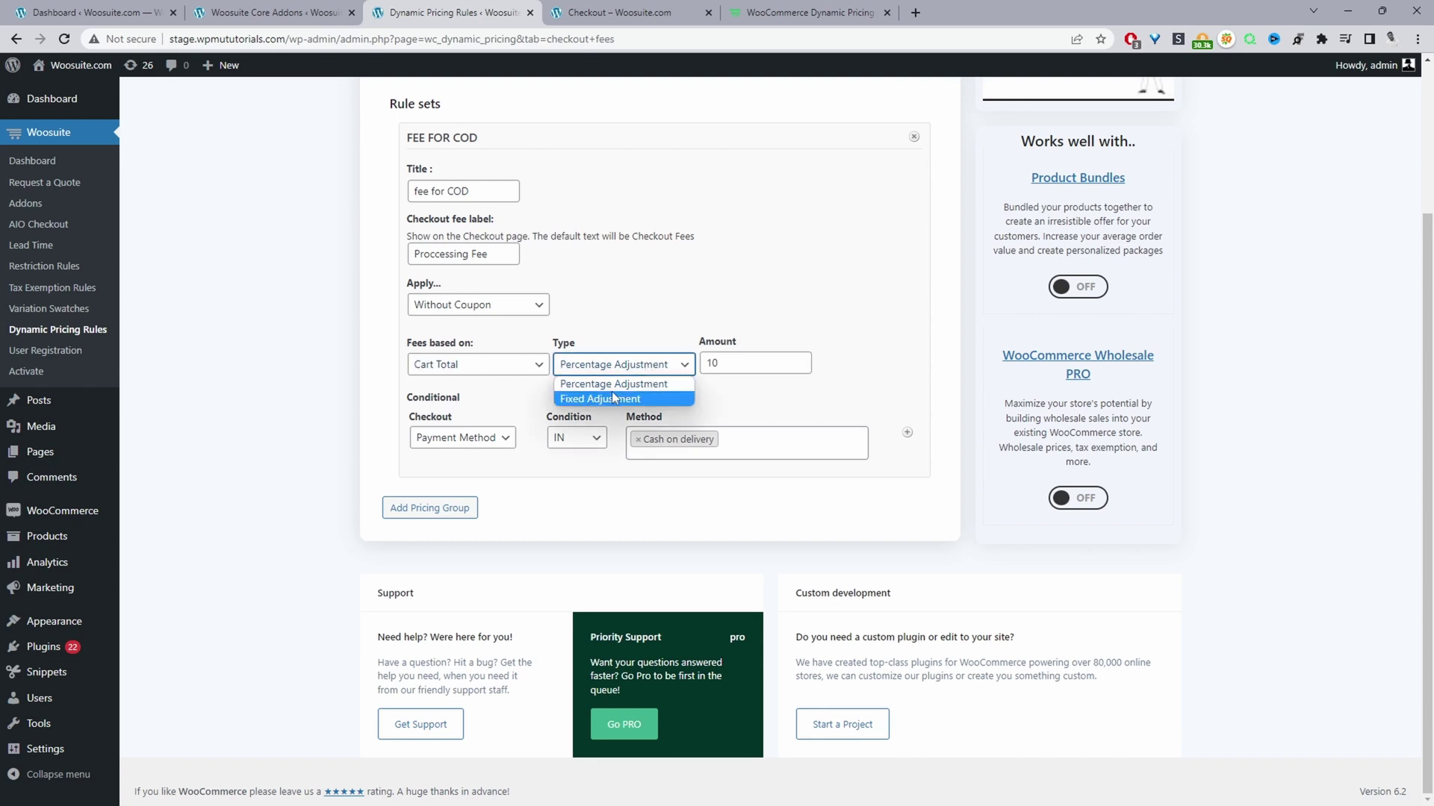
{"action": "left_click", "coordinate": [604, 400]}
{"action": "key", "text": "Tab"}
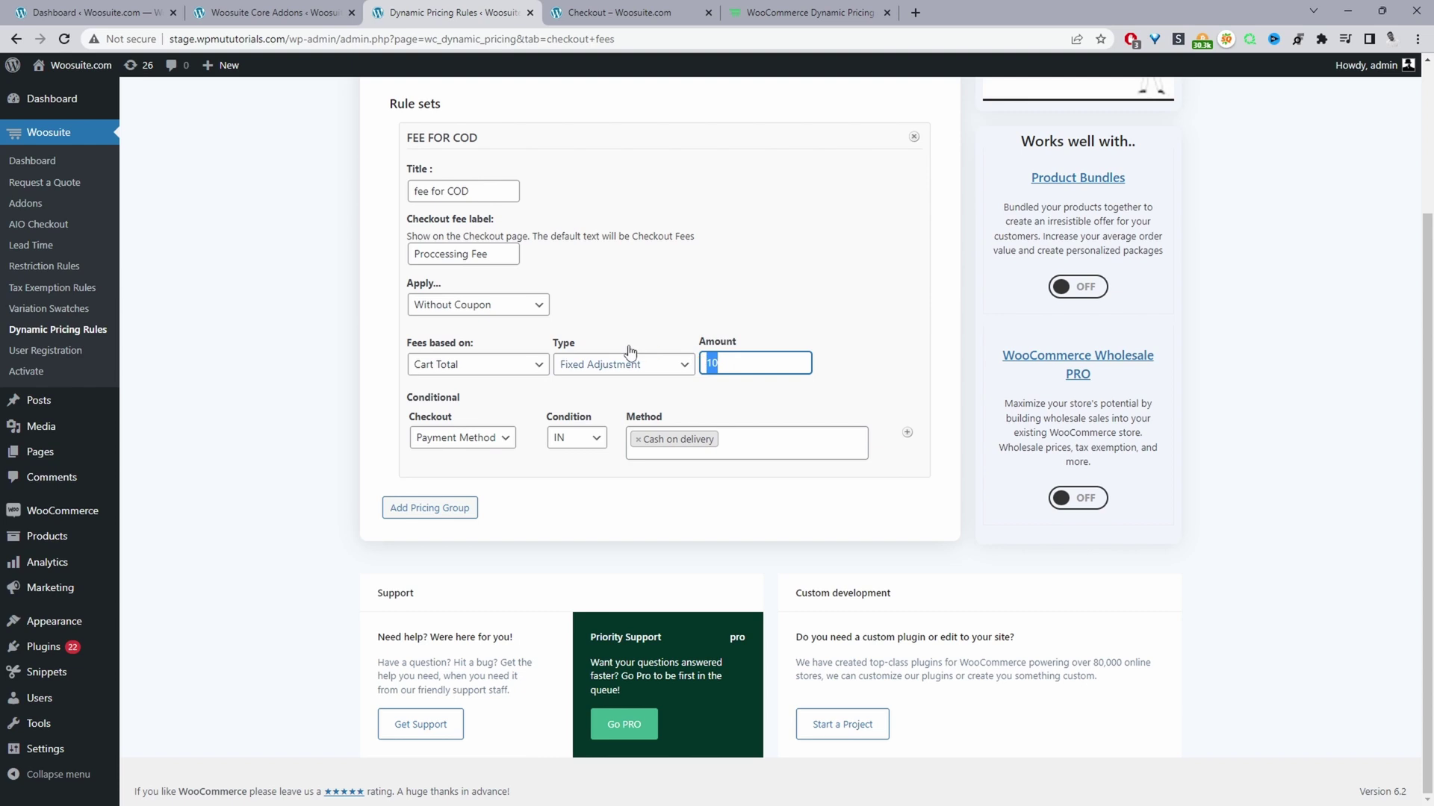
{"action": "type", "text": "250"}
{"action": "key", "text": "BackSpace"}
{"action": "key", "text": "Left"}
{"action": "key", "text": "BackSpace"}
Step: Keep the Payment Method IN condition, save the pricing settings, and return to checkout
{"action": "left_click", "coordinate": [456, 437]}
{"action": "left_click", "coordinate": [455, 457]}
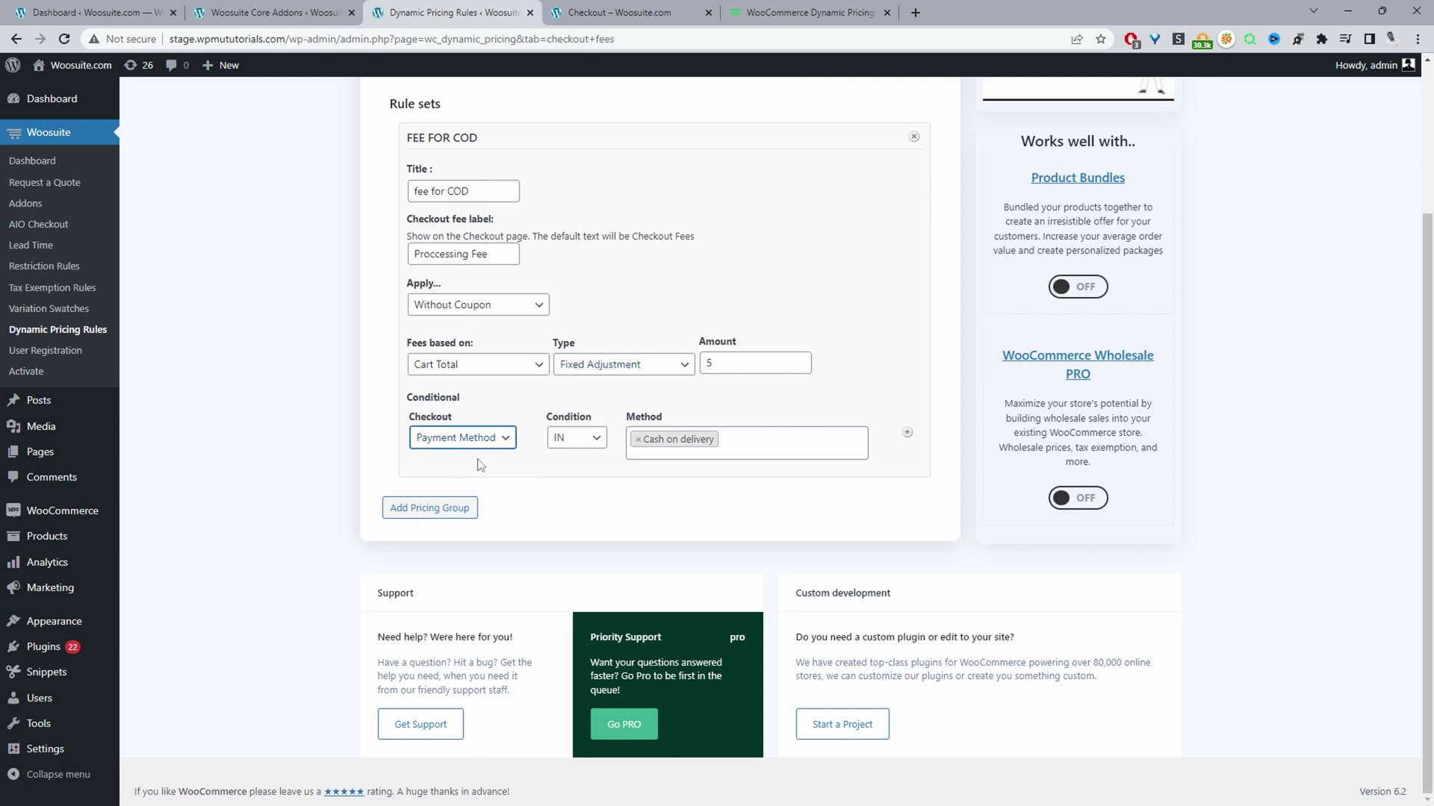
{"action": "left_click", "coordinate": [576, 440]}
{"action": "left_click", "coordinate": [569, 447]}
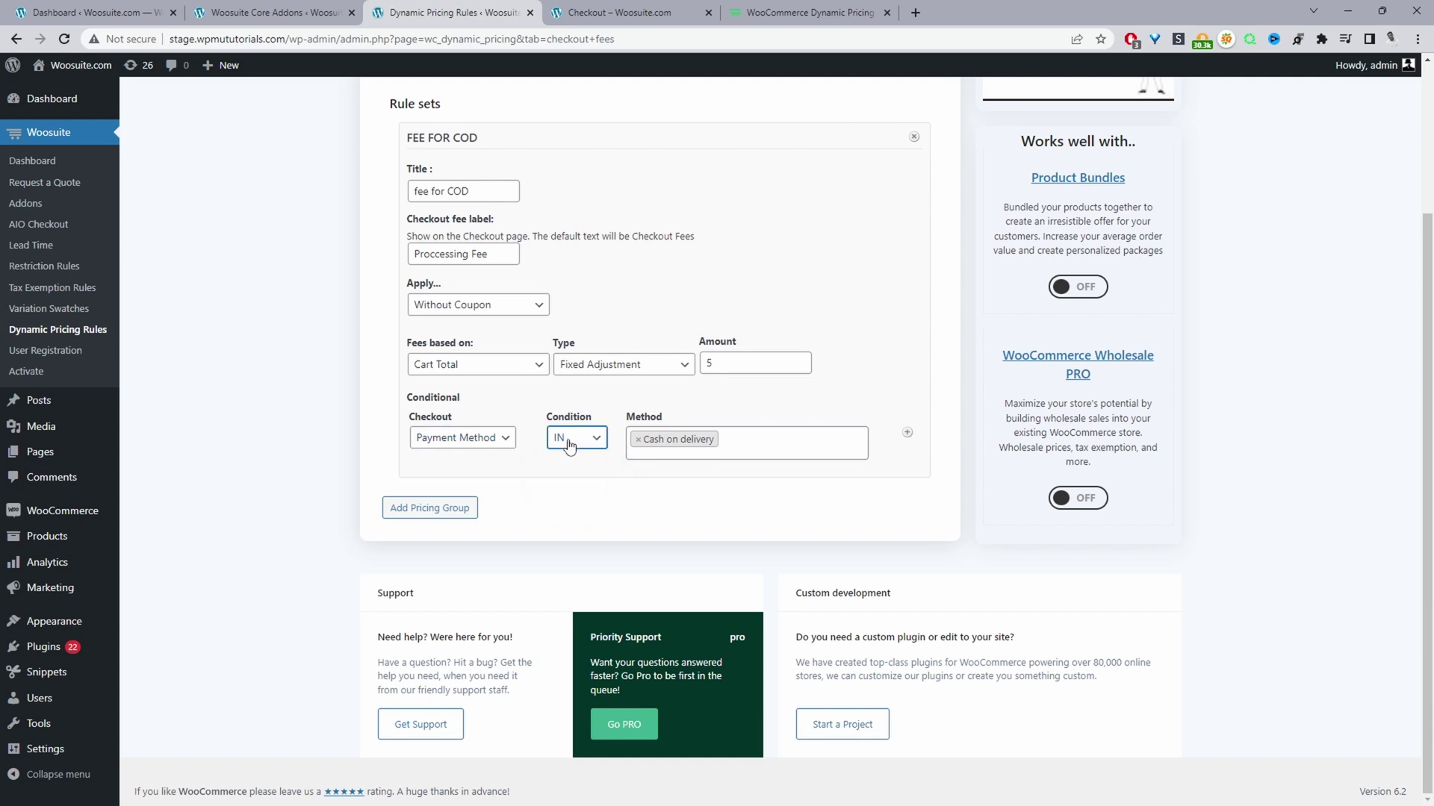
{"action": "left_click", "coordinate": [751, 438]}
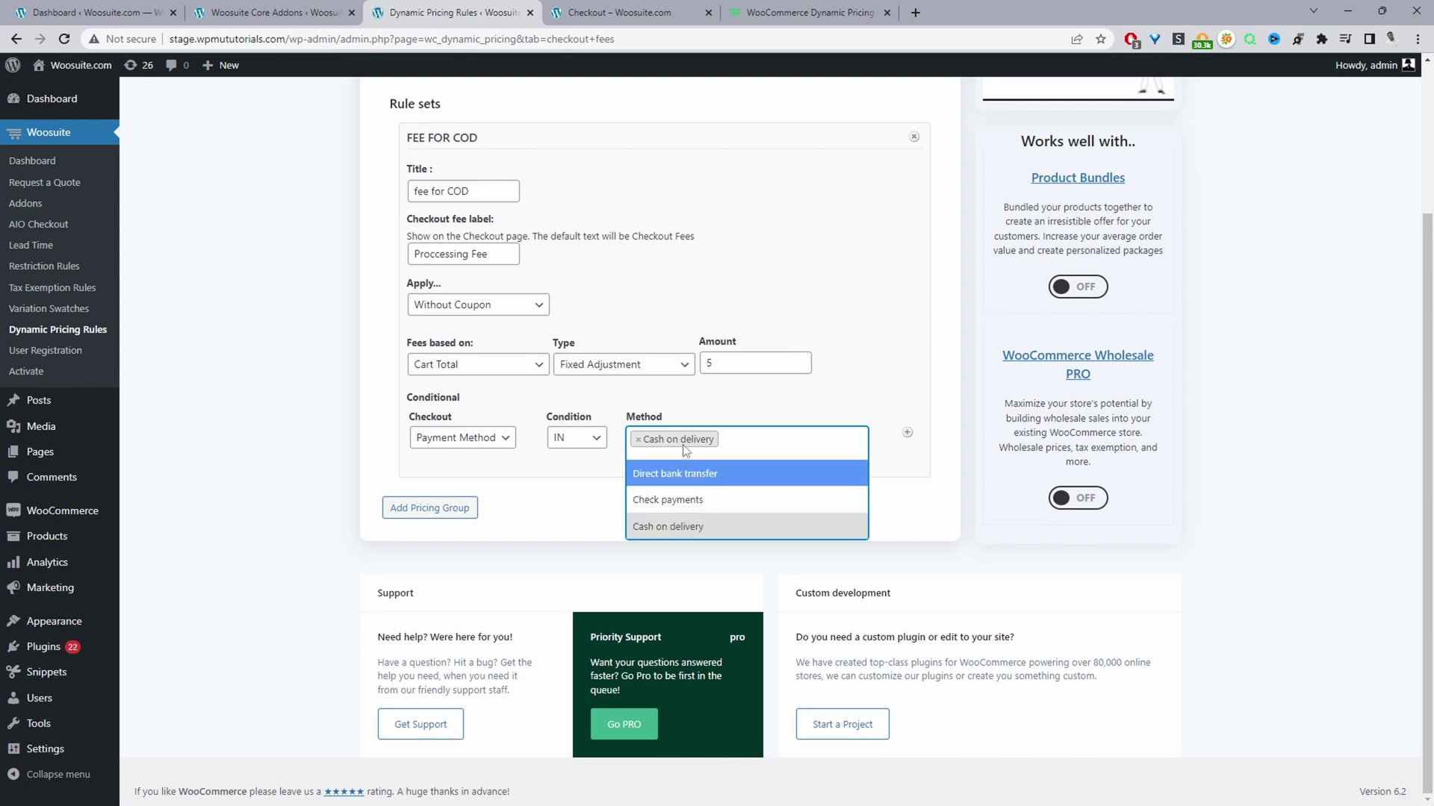
{"action": "scroll", "coordinate": [843, 455], "scroll_direction": "up", "scroll_amount": 3}
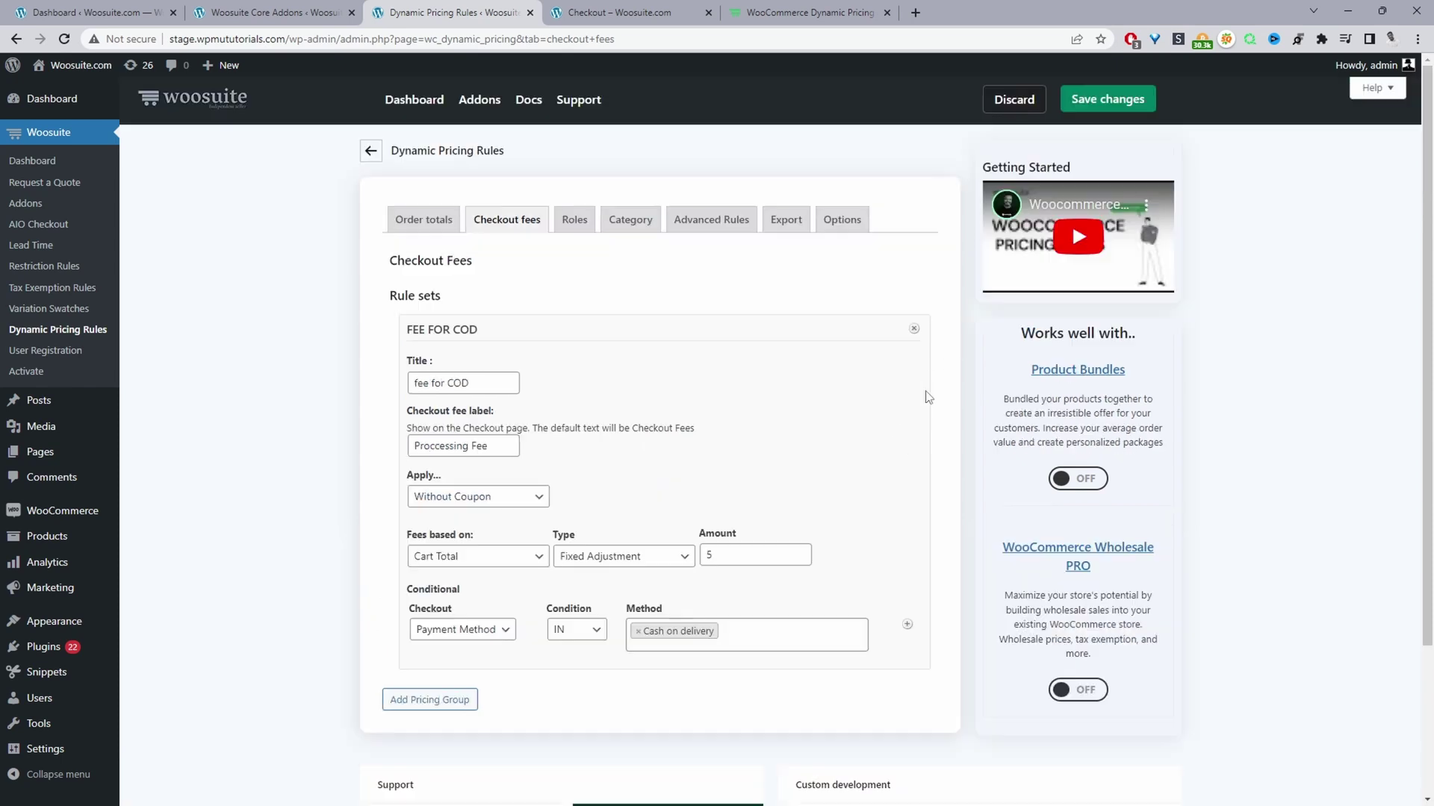
{"action": "left_click", "coordinate": [1115, 106]}
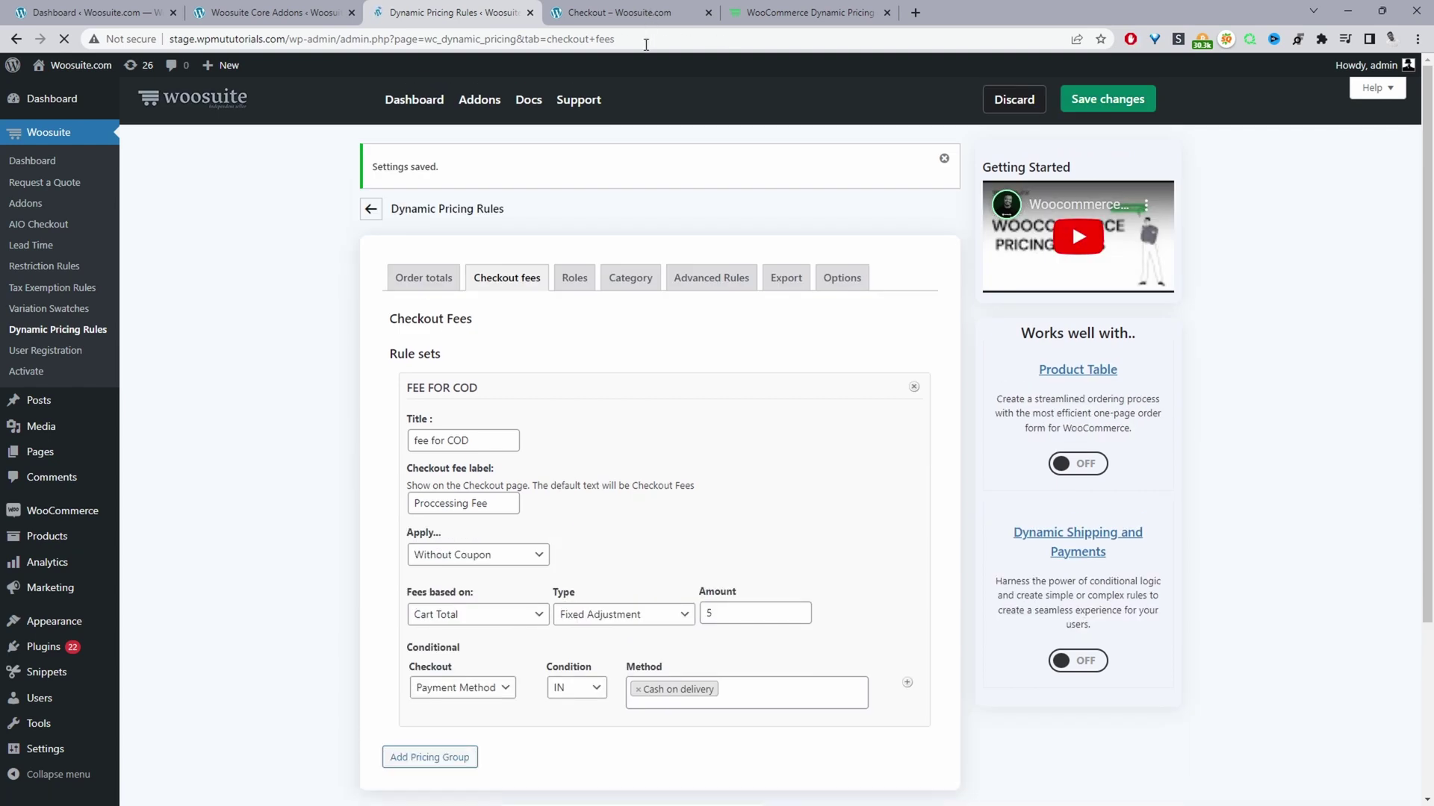
{"action": "left_click", "coordinate": [620, 13]}
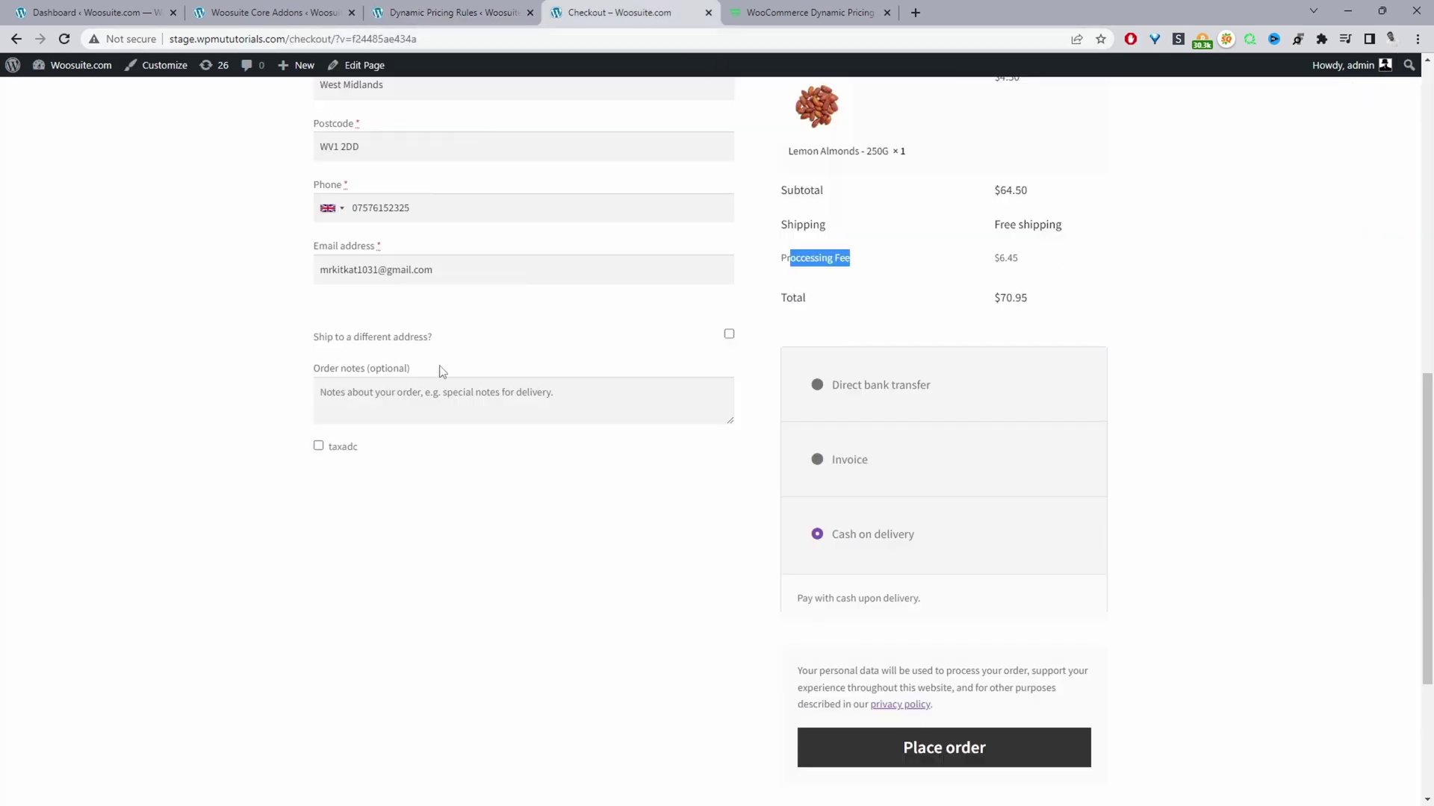
Step: Reload checkout and pick Cash on delivery to get a $5.00 fee and a $69.50 total
{"action": "left_click", "coordinate": [64, 39]}
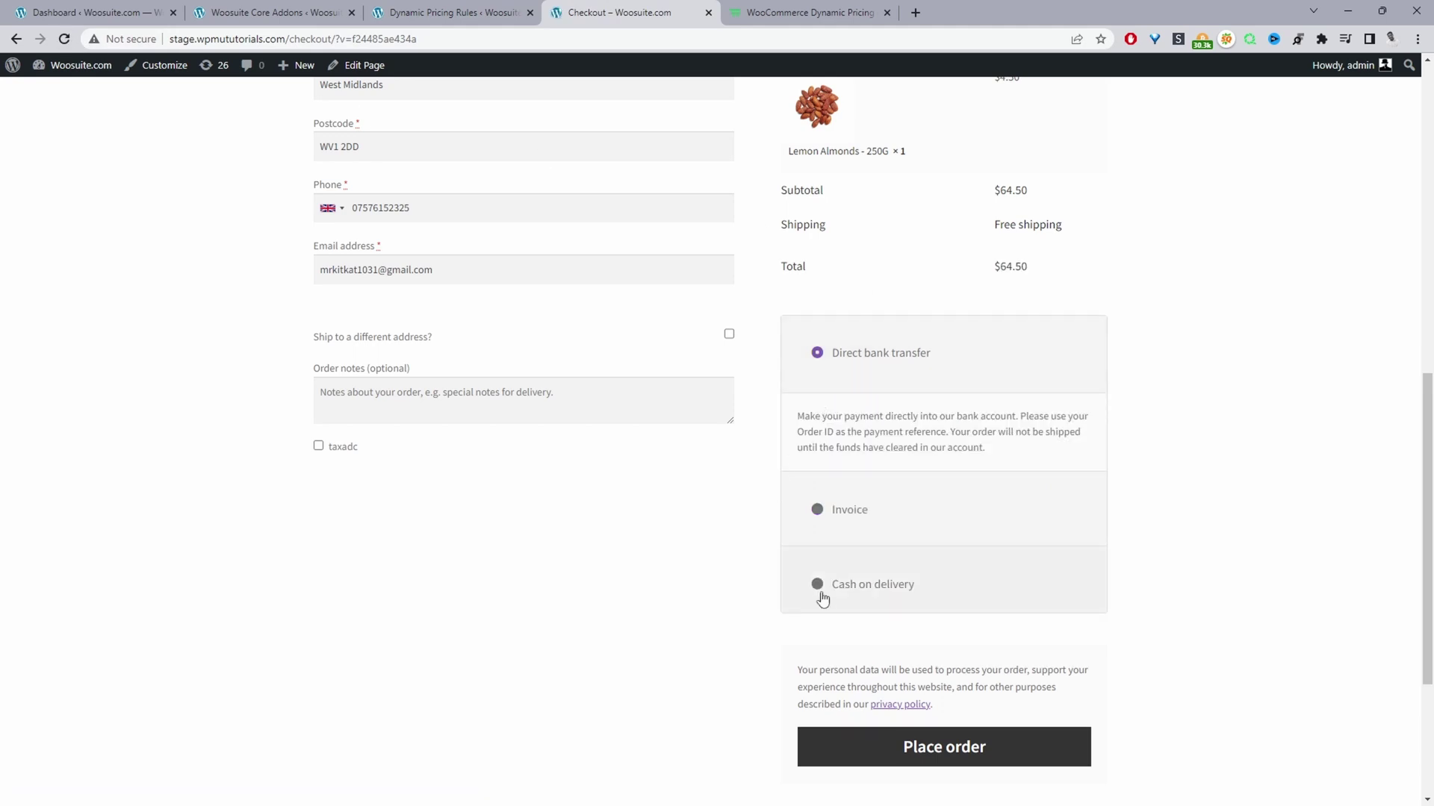
{"action": "left_click", "coordinate": [822, 597]}
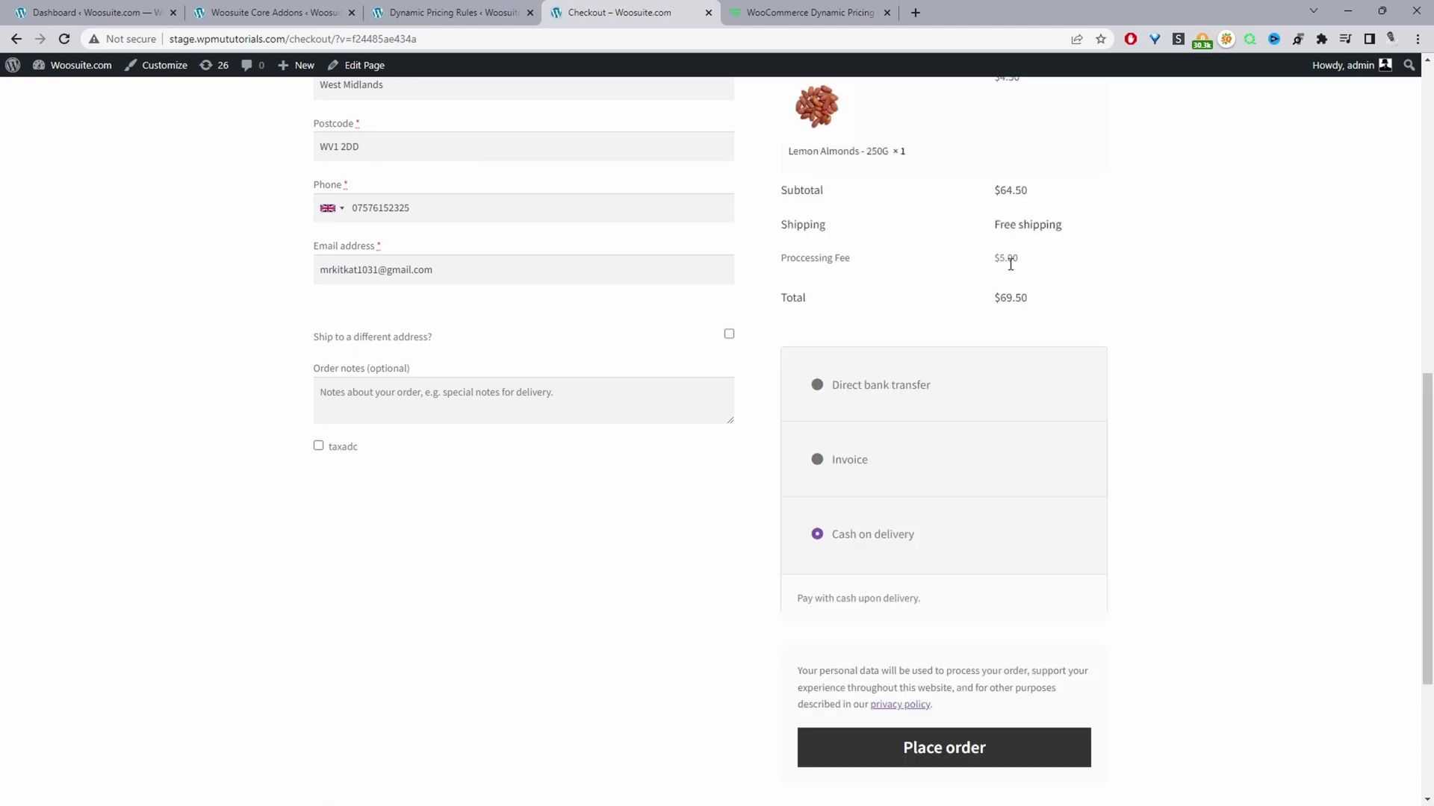